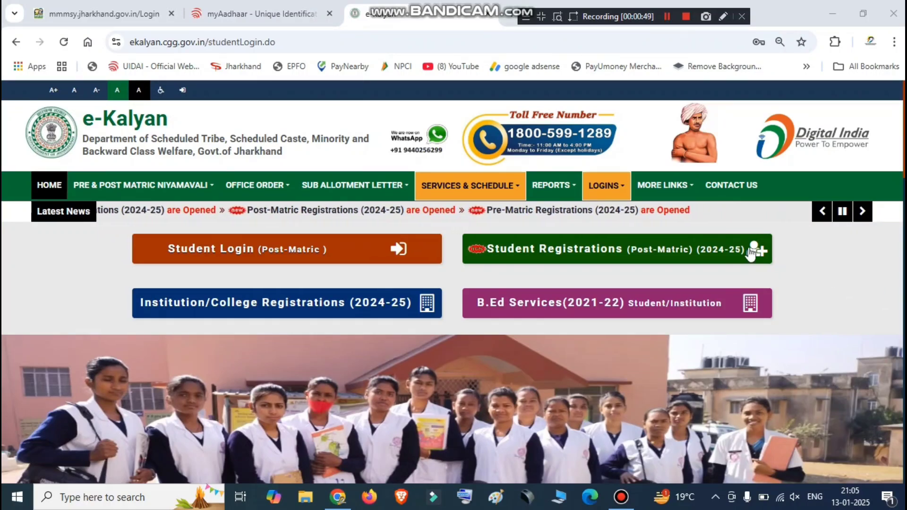
# Open the 2024-25 Post-Matric student registration form, mark its instructions, required fields and consent checkbox with the on-screen pen, and clear the marks.
pyautogui.click(404, 43)
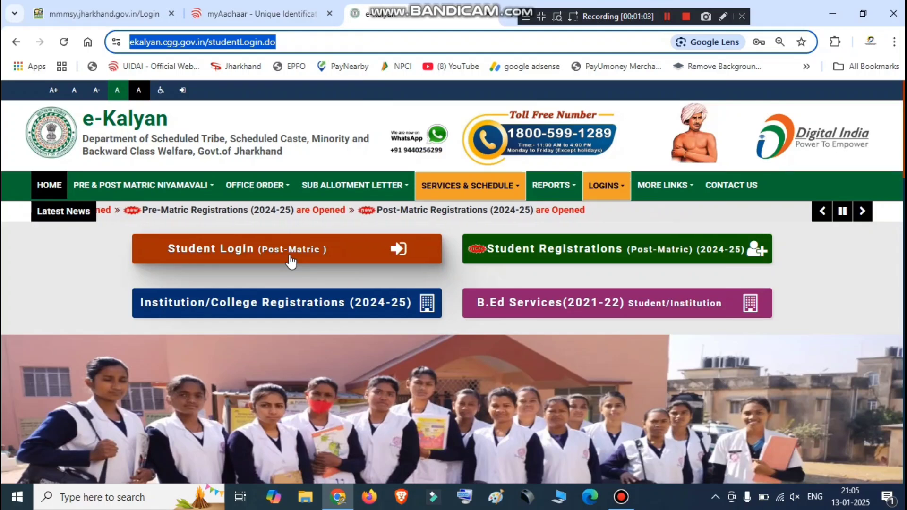
pyautogui.click(555, 255)
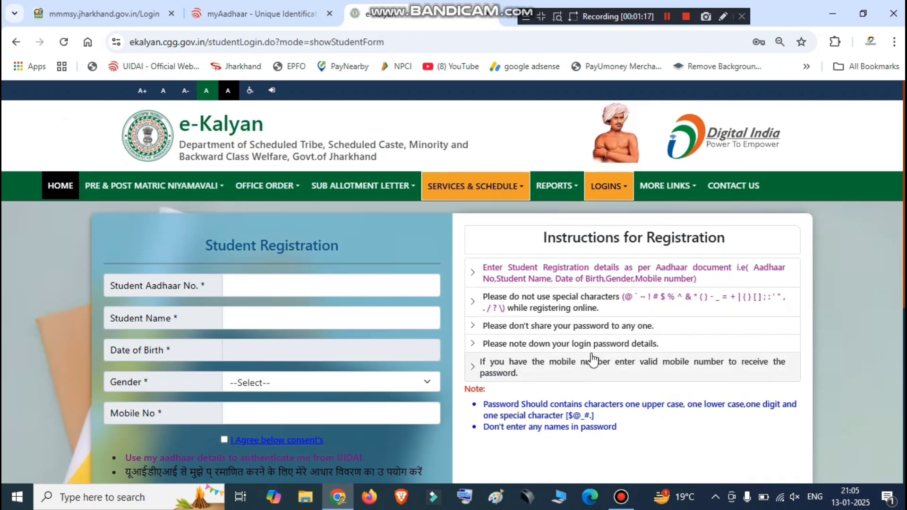
pyautogui.click(722, 16)
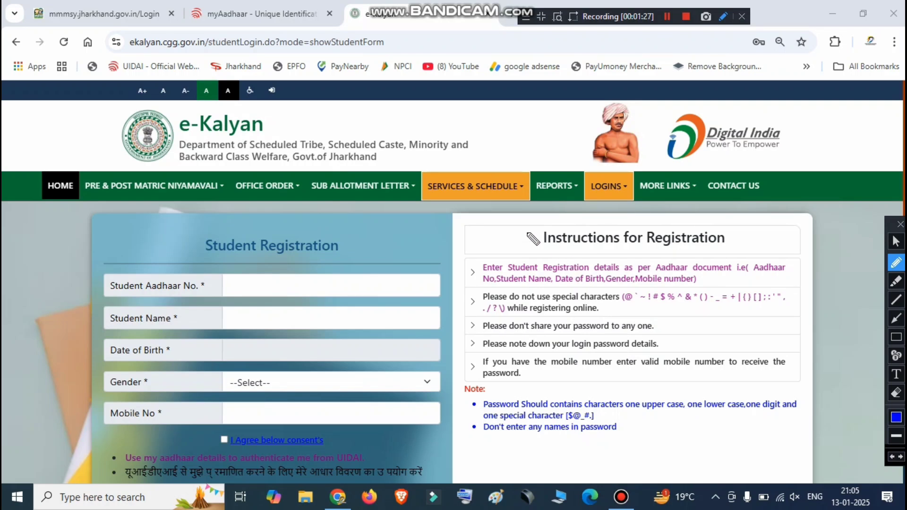
pyautogui.moveTo(524, 220); pyautogui.dragTo(631, 211)
pyautogui.moveTo(696, 214)
pyautogui.mouseDown()
pyautogui.moveTo(785, 381)
pyautogui.moveTo(811, 389)
pyautogui.moveTo(731, 472)
pyautogui.moveTo(608, 463)
pyautogui.mouseUp()
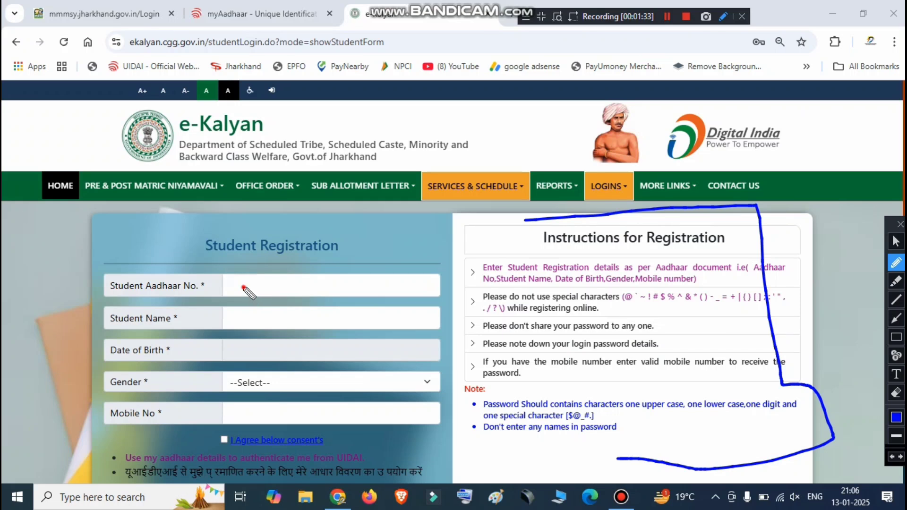
pyautogui.moveTo(243, 286); pyautogui.dragTo(282, 279)
pyautogui.moveTo(230, 319); pyautogui.dragTo(273, 314)
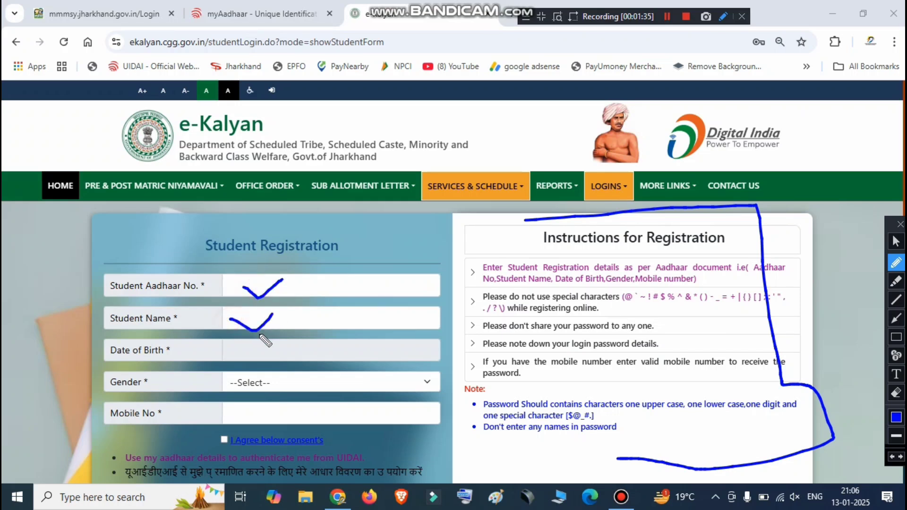
pyautogui.moveTo(242, 349)
pyautogui.mouseDown()
pyautogui.moveTo(273, 377)
pyautogui.moveTo(326, 344)
pyautogui.mouseUp()
pyautogui.moveTo(255, 387)
pyautogui.mouseDown()
pyautogui.moveTo(272, 398)
pyautogui.moveTo(323, 383)
pyautogui.mouseUp()
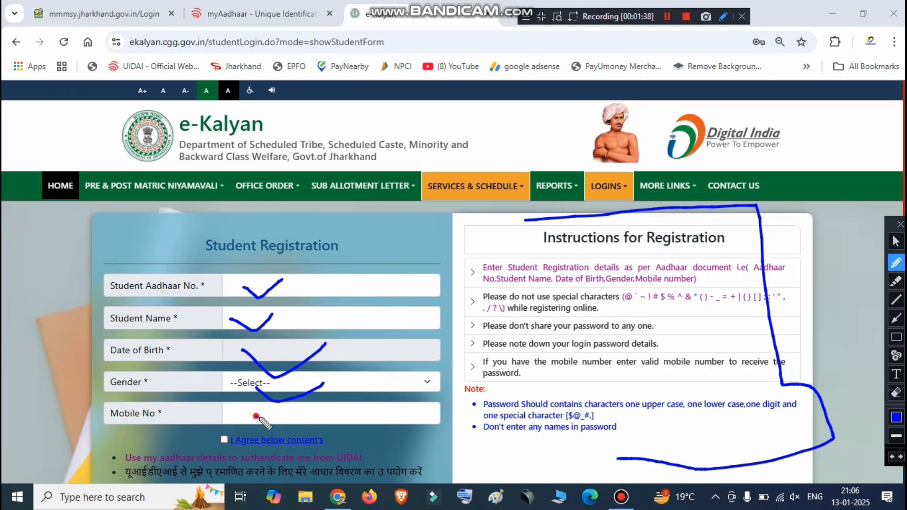
pyautogui.moveTo(256, 416); pyautogui.dragTo(297, 409)
pyautogui.moveTo(209, 438); pyautogui.dragTo(229, 426)
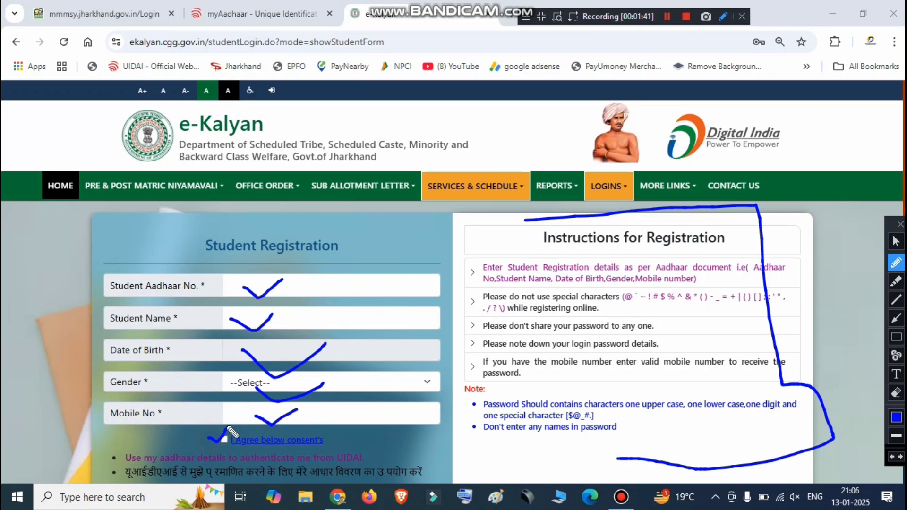
pyautogui.click(898, 225)
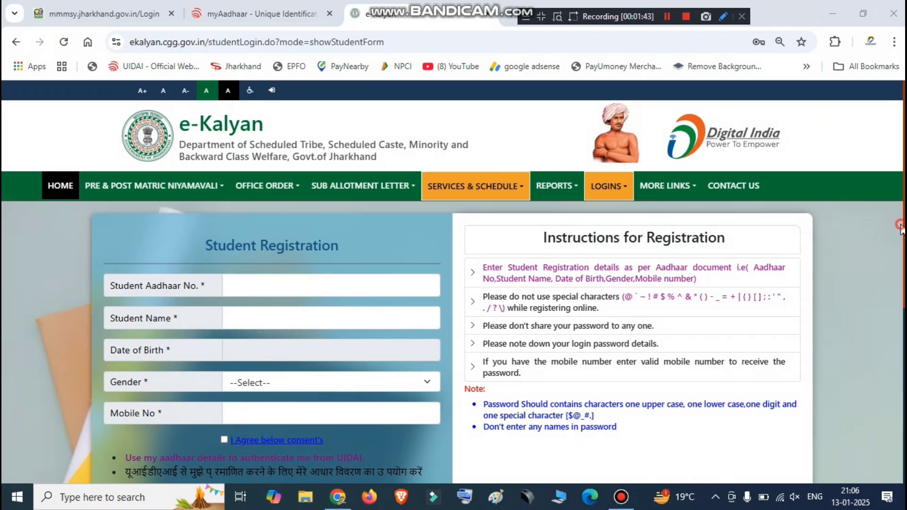
# Read the Aadhaar authentication and SMS alert consent statements below the registration fields, highlighting them along the way.
pyautogui.scroll(-5, 603, 289)
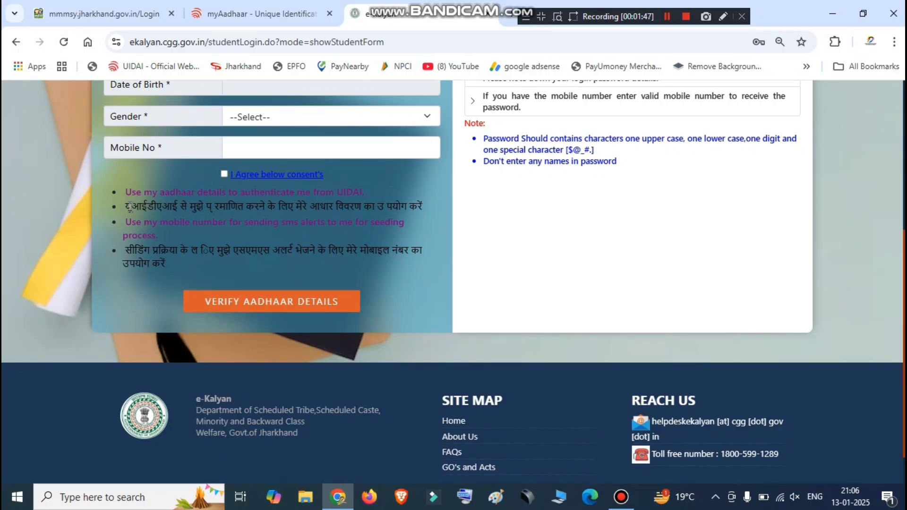
pyautogui.moveTo(127, 191); pyautogui.dragTo(370, 194)
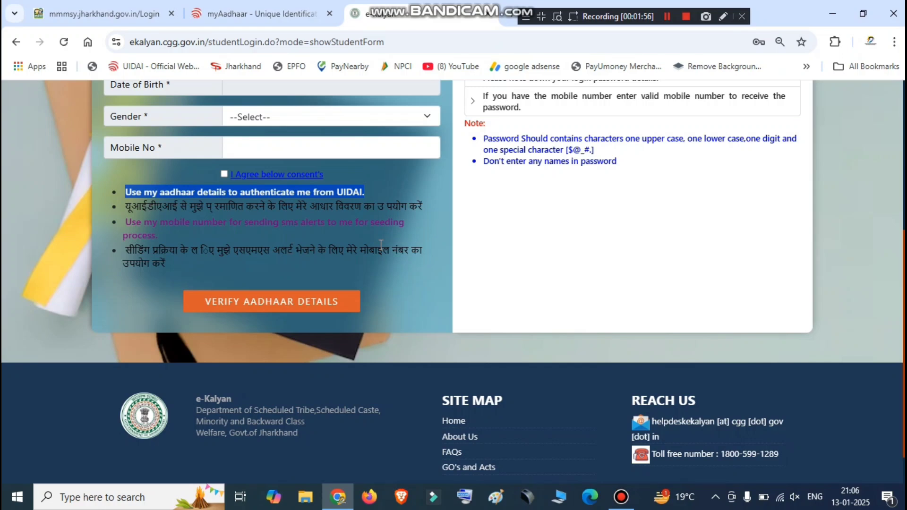
pyautogui.moveTo(134, 250); pyautogui.dragTo(377, 260)
pyautogui.click(421, 271)
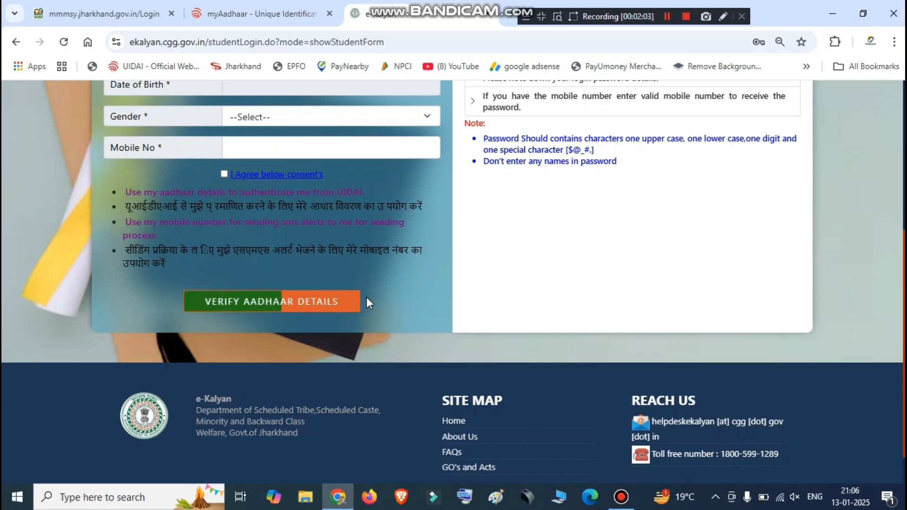
pyautogui.scroll(3, 366, 297)
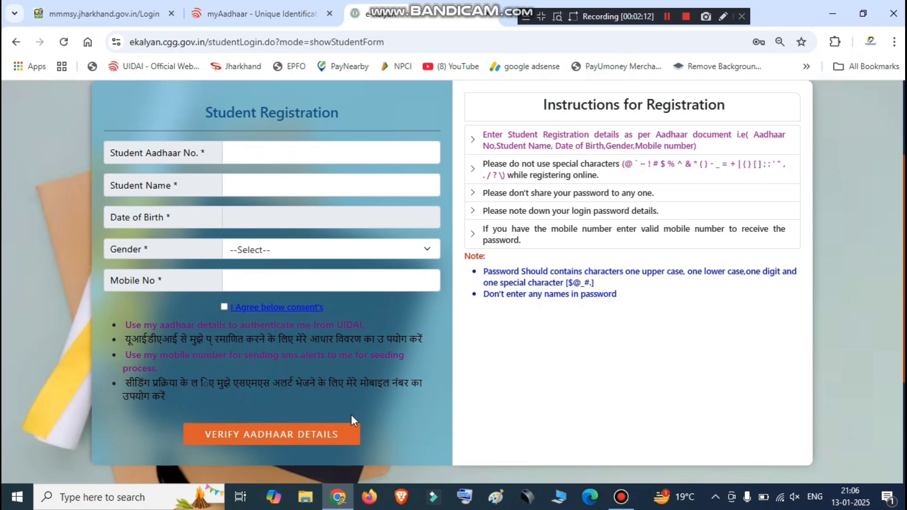
pyautogui.scroll(3, 354, 407)
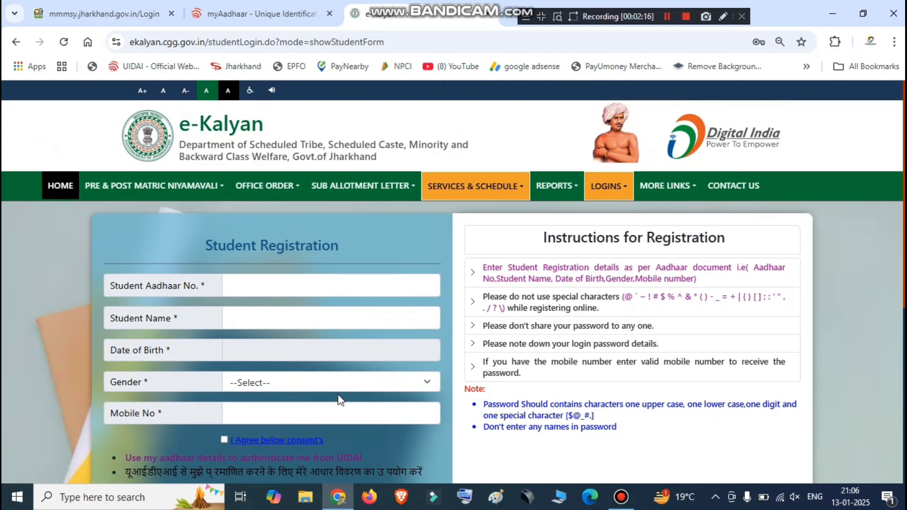
# Return to the home page, open the Post Matric (Within State) student login and select the captcha field.
pyautogui.click(60, 186)
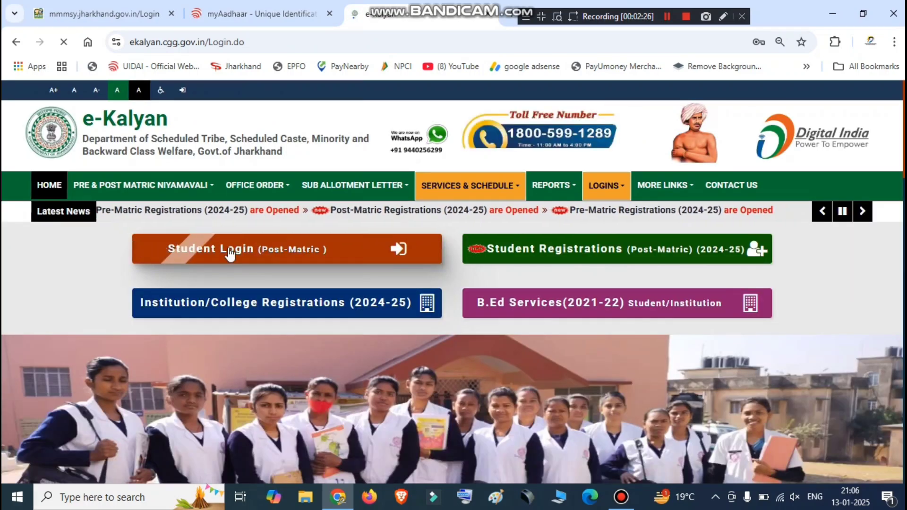
pyautogui.click(262, 258)
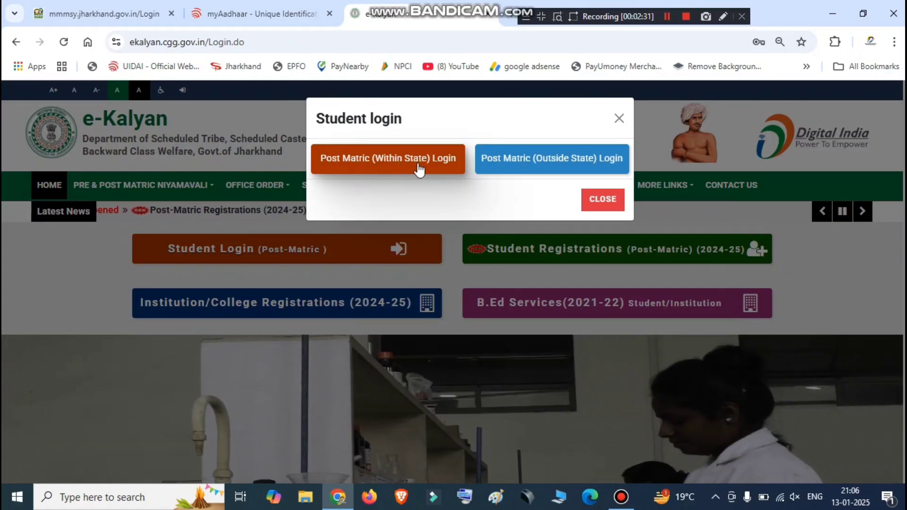
pyautogui.click(419, 165)
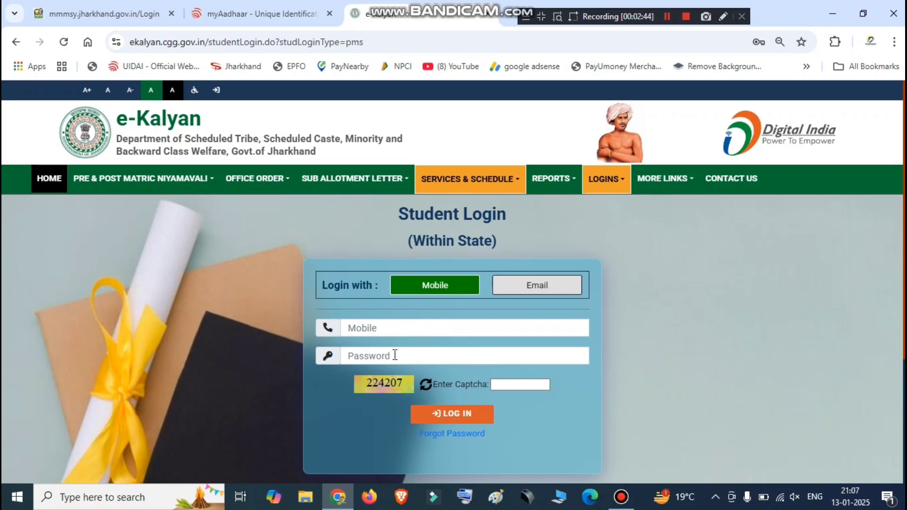
pyautogui.click(510, 385)
pyautogui.click(673, 377)
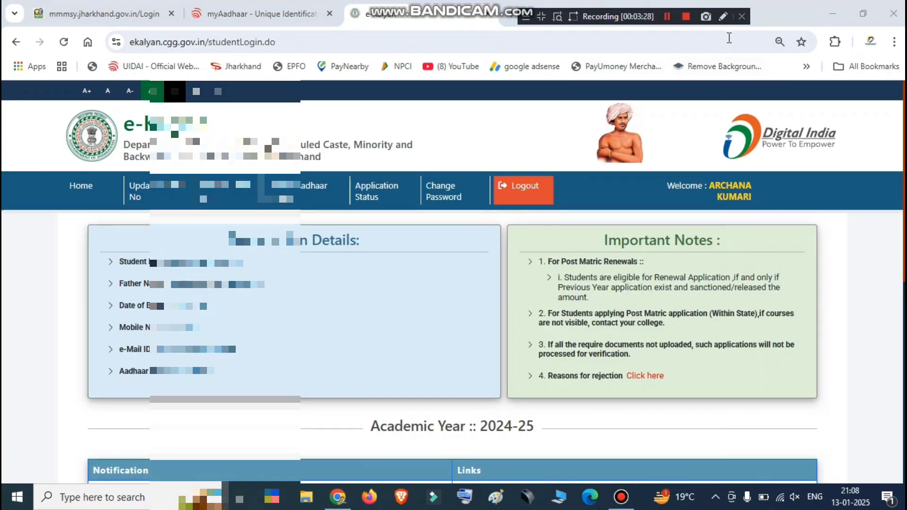
# Tick the student's registration details on the dashboard with the on-screen pen and clear the marks.
pyautogui.click(722, 16)
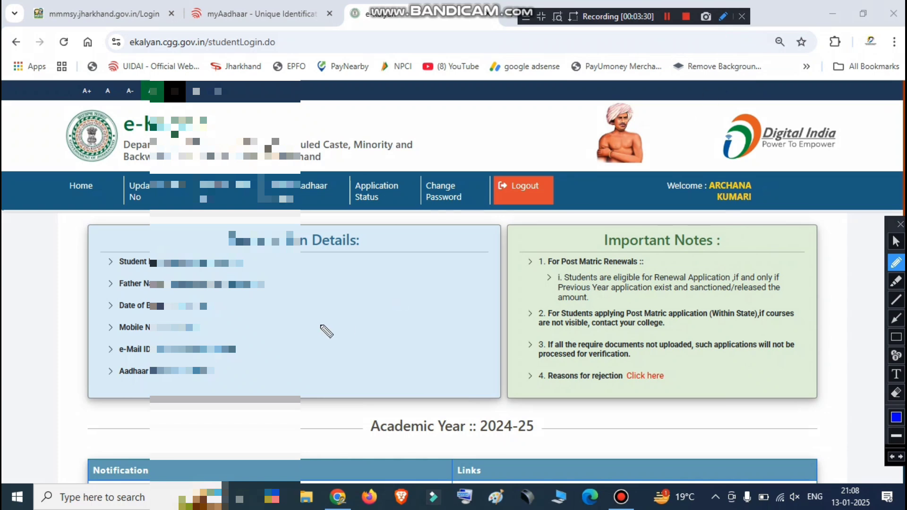
pyautogui.moveTo(329, 254); pyautogui.dragTo(384, 230)
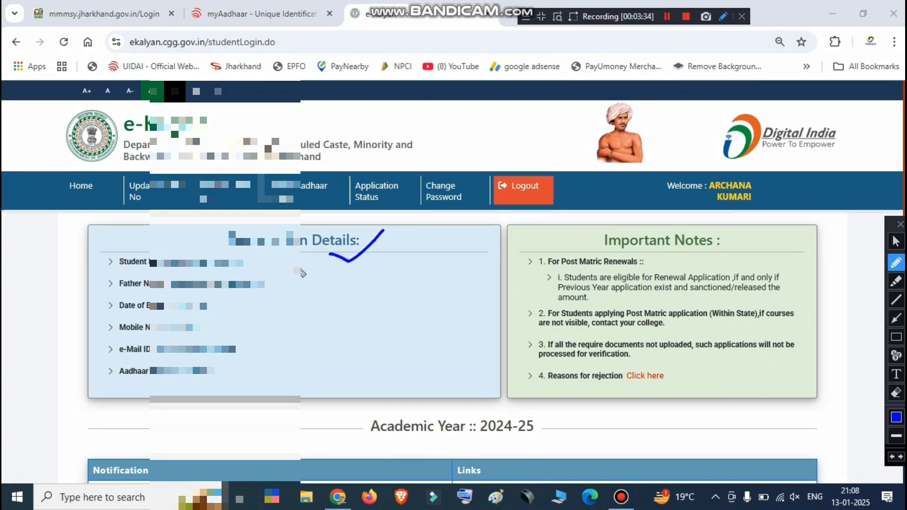
pyautogui.moveTo(251, 290); pyautogui.dragTo(282, 286)
pyautogui.moveTo(210, 312)
pyautogui.mouseDown()
pyautogui.moveTo(238, 312)
pyautogui.moveTo(249, 355)
pyautogui.mouseUp()
pyautogui.moveTo(229, 406); pyautogui.dragTo(242, 406)
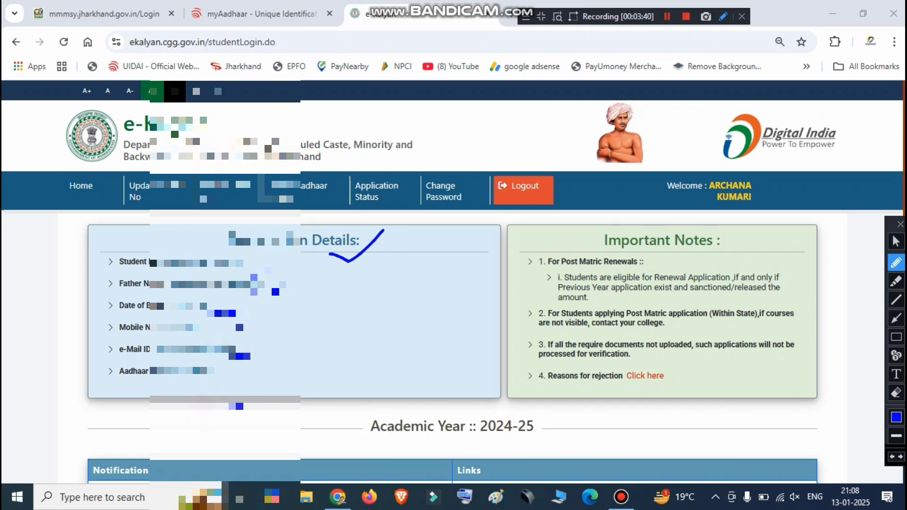
pyautogui.click(899, 224)
# Underline the Post-Matric (Within the State) Fresh Application Registrations (2024-25) entry with the on-screen pen and clear the marks.
pyautogui.scroll(-4, 609, 328)
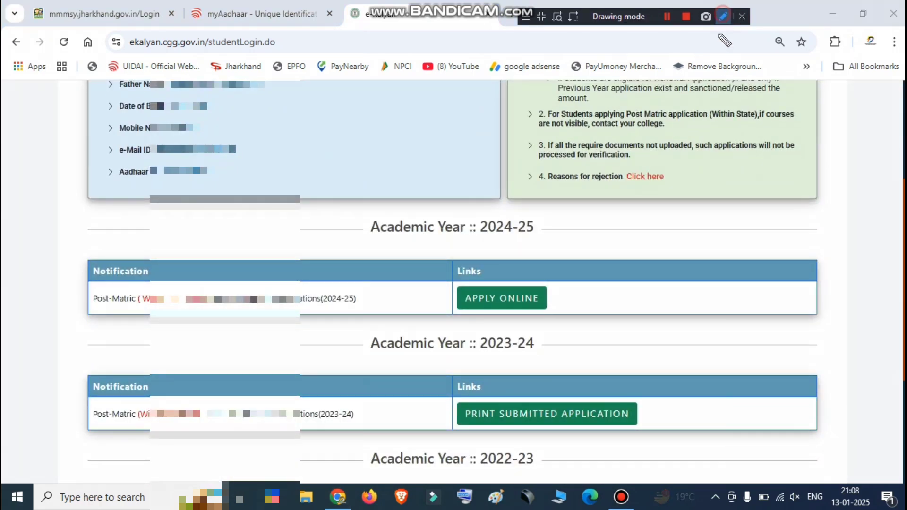
pyautogui.click(722, 16)
pyautogui.moveTo(95, 311); pyautogui.dragTo(339, 307)
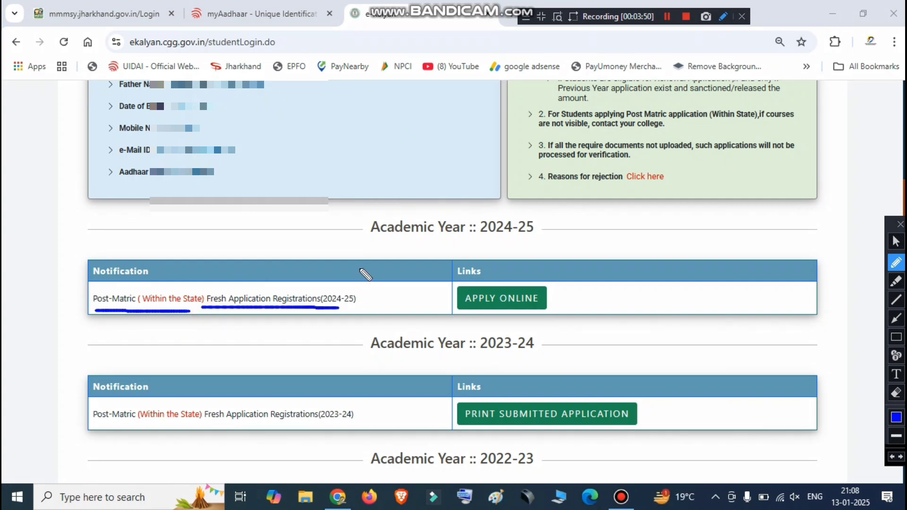
pyautogui.moveTo(337, 266)
pyautogui.mouseDown()
pyautogui.moveTo(348, 274)
pyautogui.moveTo(368, 263)
pyautogui.mouseUp()
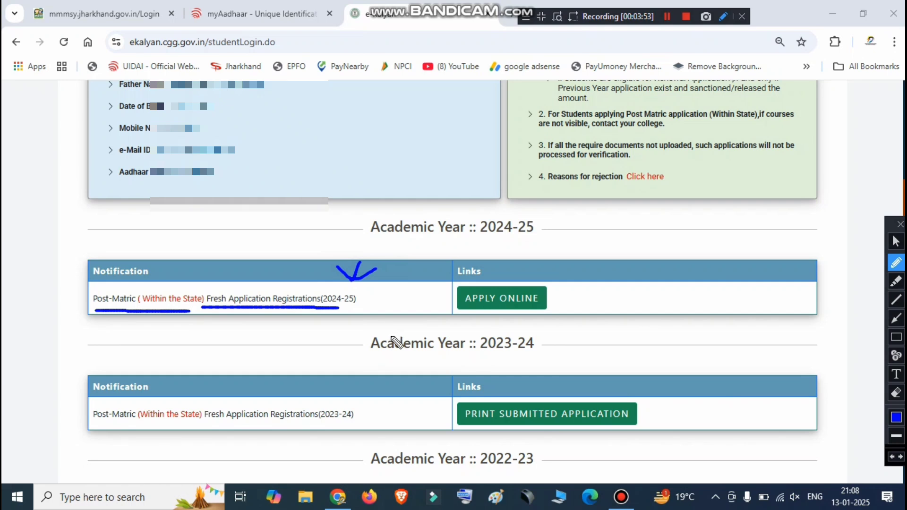
pyautogui.moveTo(235, 284); pyautogui.dragTo(407, 282)
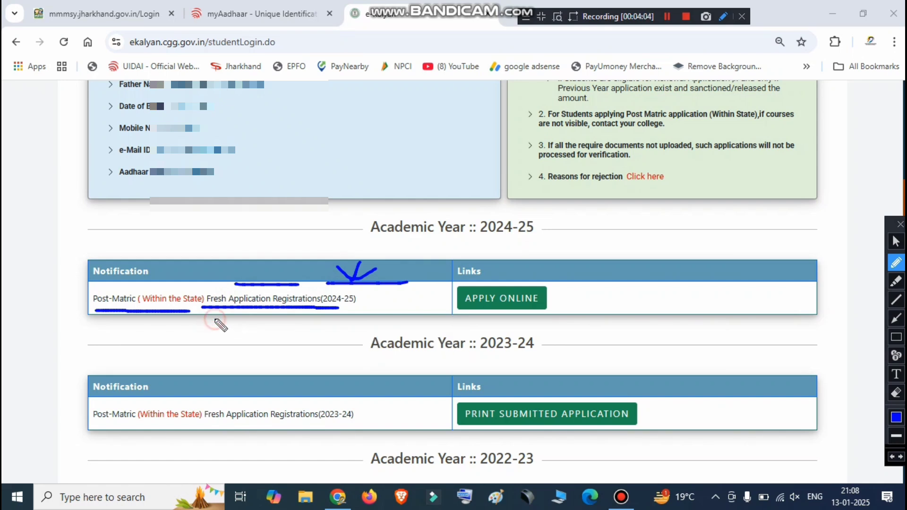
pyautogui.moveTo(215, 319); pyautogui.dragTo(319, 318)
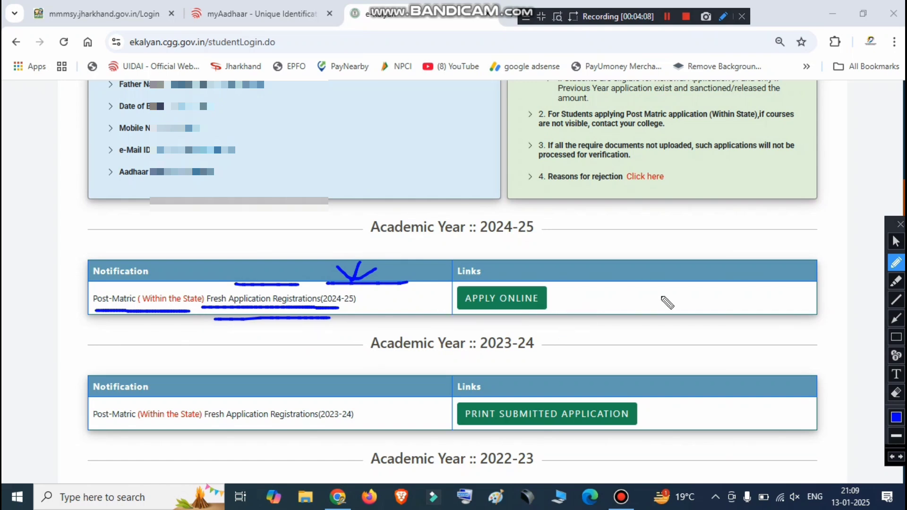
pyautogui.click(899, 223)
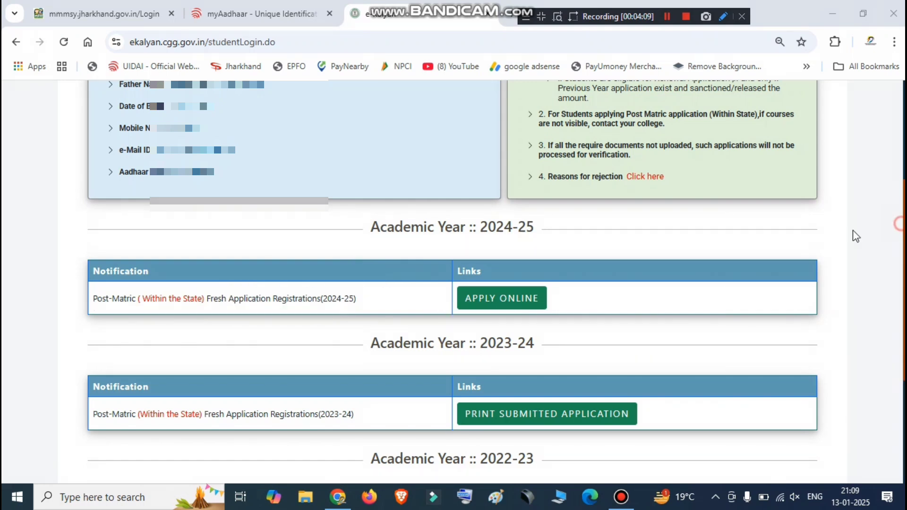
# Start the online application for 2024-25, underline the scholarship form's title with the on-screen pen, and clear the marks.
pyautogui.click(517, 305)
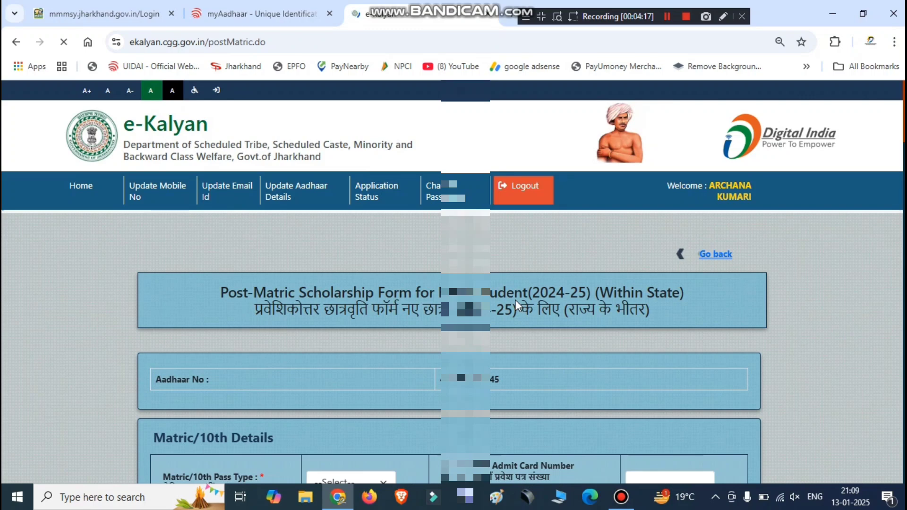
pyautogui.click(723, 17)
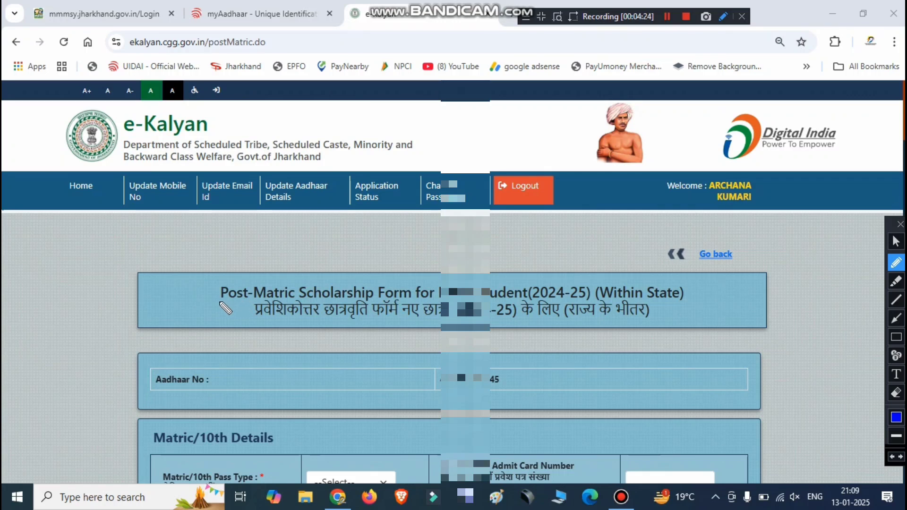
pyautogui.moveTo(217, 304); pyautogui.dragTo(662, 301)
pyautogui.click(270, 339)
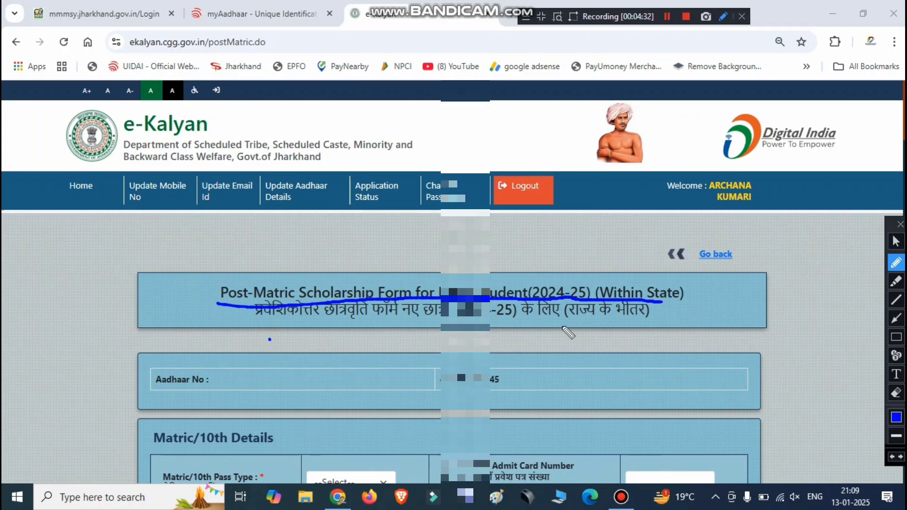
pyautogui.click(900, 224)
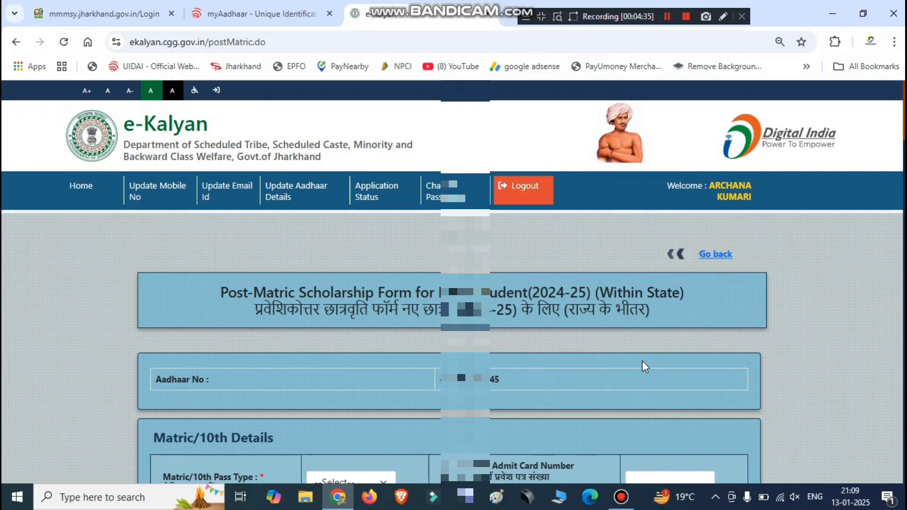
# Tick the Aadhaar number, the Matric/10th Details heading and the pass type label with the on-screen pen and clear the marks.
pyautogui.scroll(-5, 648, 356)
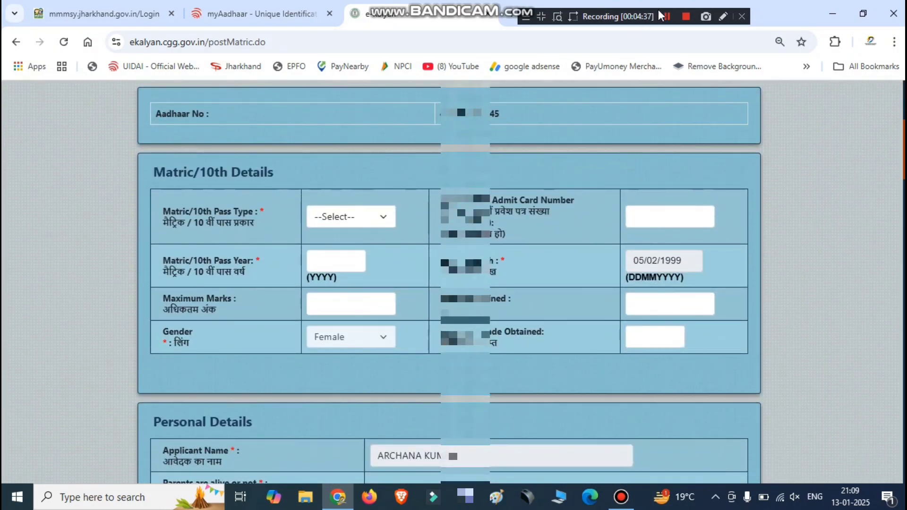
pyautogui.click(723, 16)
pyautogui.moveTo(483, 125); pyautogui.dragTo(515, 113)
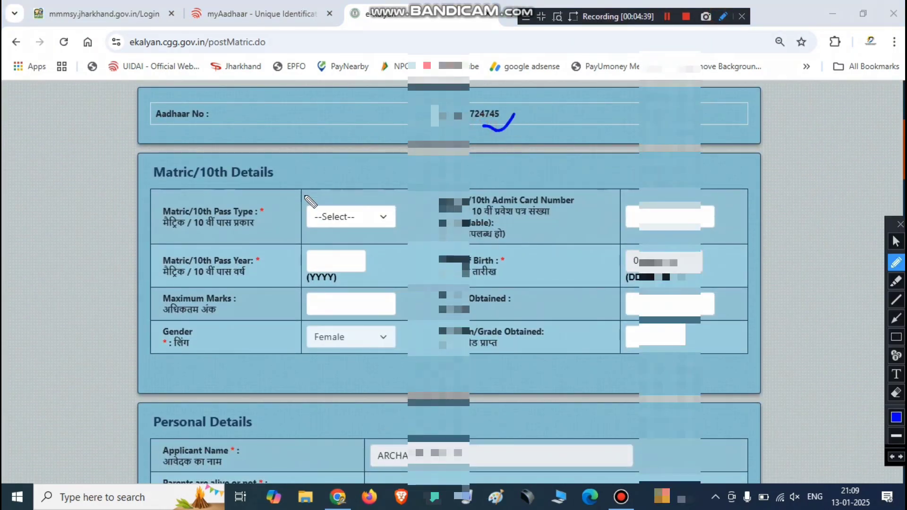
pyautogui.moveTo(239, 184); pyautogui.dragTo(292, 166)
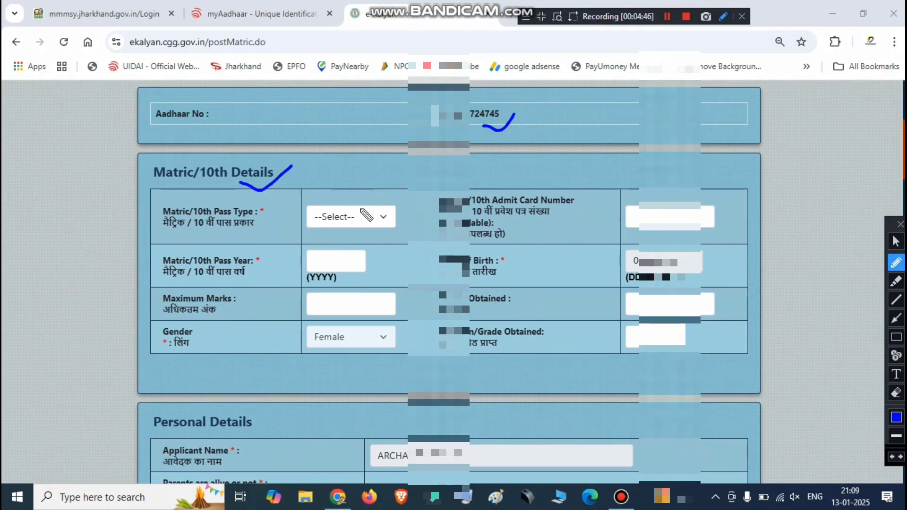
pyautogui.moveTo(232, 235)
pyautogui.mouseDown()
pyautogui.moveTo(238, 240)
pyautogui.moveTo(268, 210)
pyautogui.mouseUp()
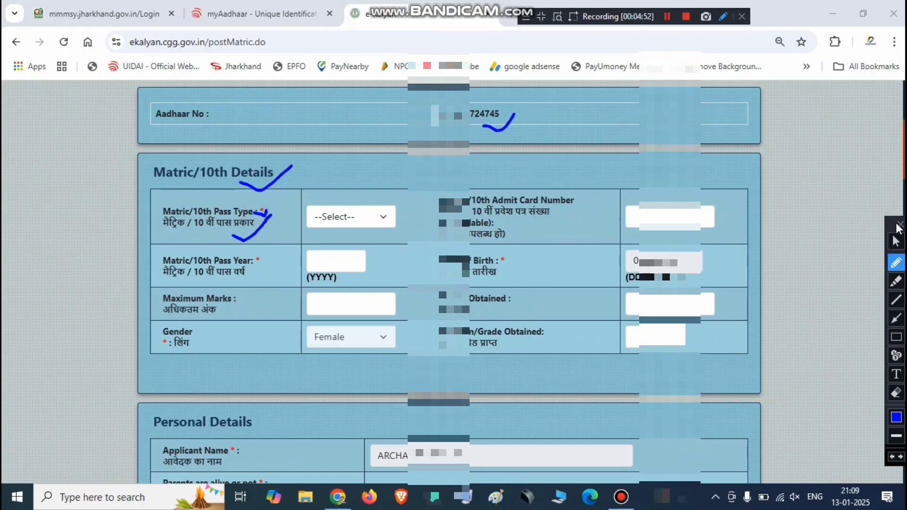
pyautogui.click(899, 224)
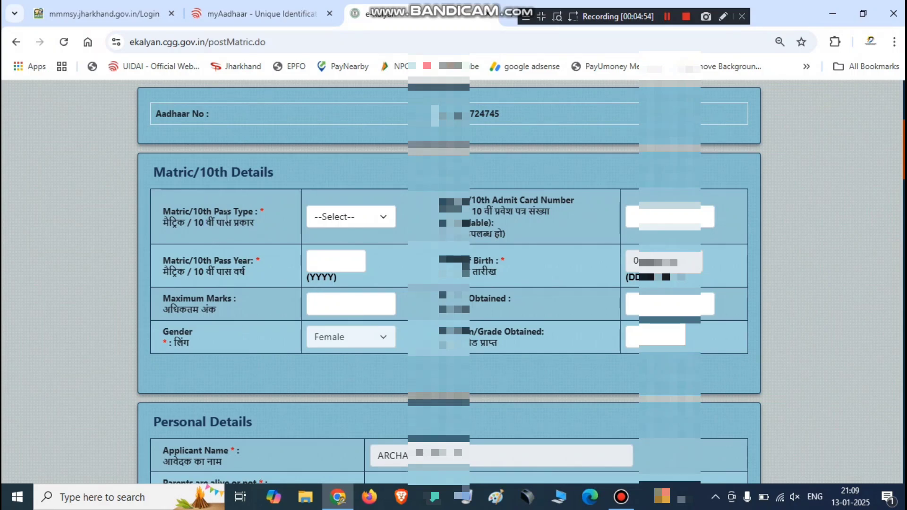
# Set the Matric/10th pass type to CBSE.
pyautogui.click(362, 220)
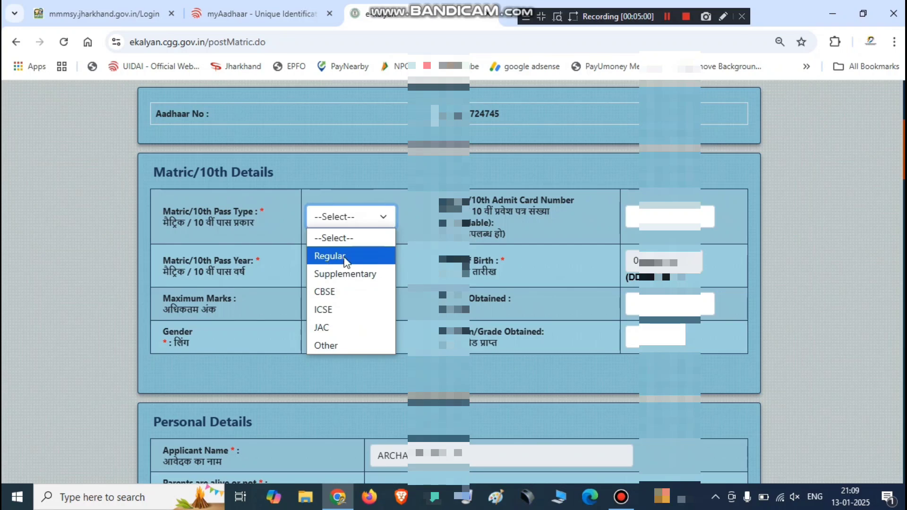
pyautogui.click(355, 291)
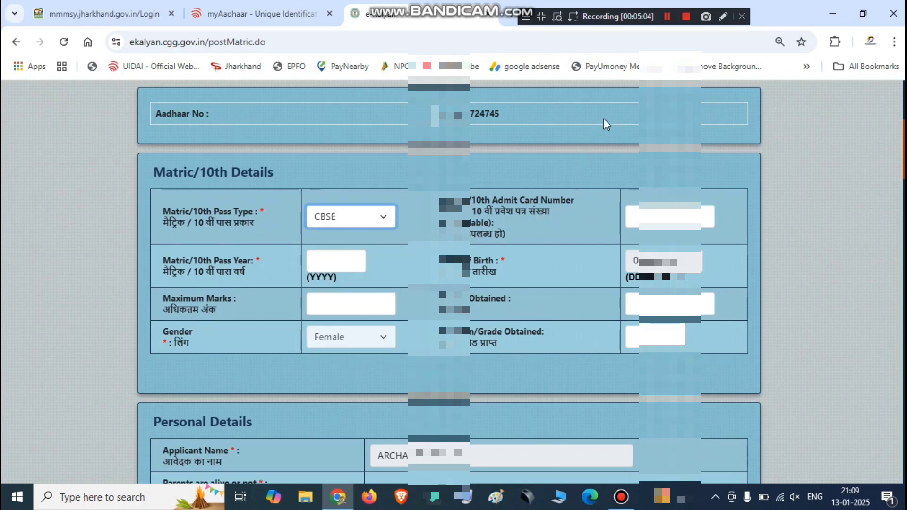
# Mark the admit card number and pass year fields with the on-screen pen, clear the marks, and set the pass year to 2013.
pyautogui.click(722, 17)
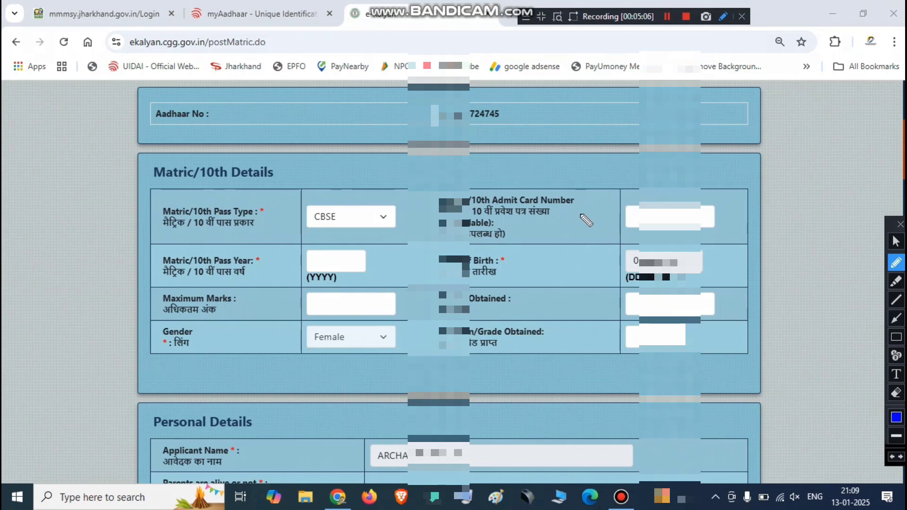
pyautogui.moveTo(577, 207)
pyautogui.mouseDown()
pyautogui.moveTo(596, 213)
pyautogui.moveTo(620, 195)
pyautogui.mouseUp()
pyautogui.moveTo(700, 192)
pyautogui.mouseDown()
pyautogui.moveTo(685, 190)
pyautogui.moveTo(623, 228)
pyautogui.moveTo(702, 196)
pyautogui.mouseUp()
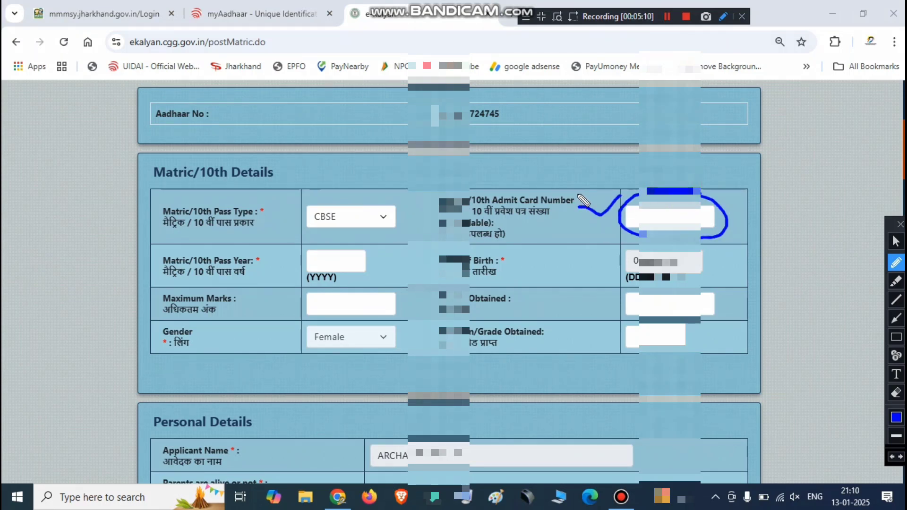
pyautogui.moveTo(276, 261); pyautogui.dragTo(326, 237)
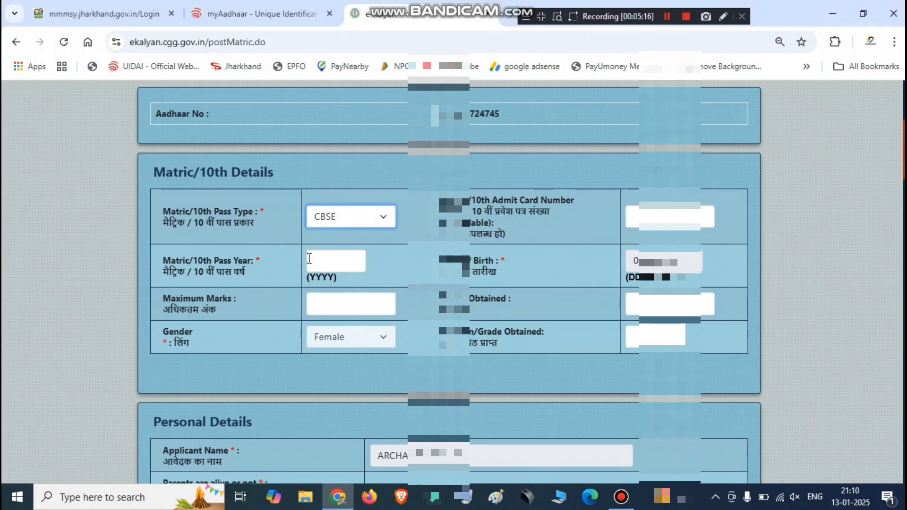
pyautogui.click(329, 261)
pyautogui.write('2013')
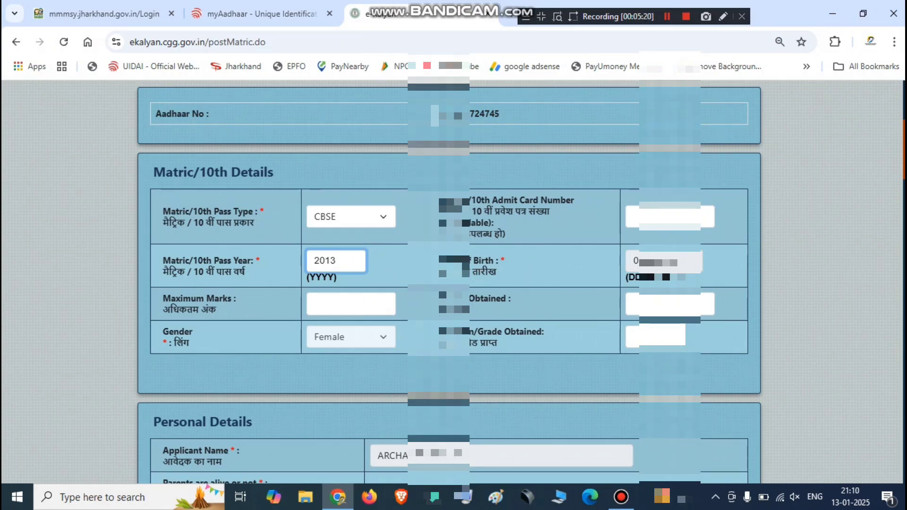
# Tick the date of birth and maximum marks fields and circle the obtained marks field with the on-screen pen.
pyautogui.click(722, 16)
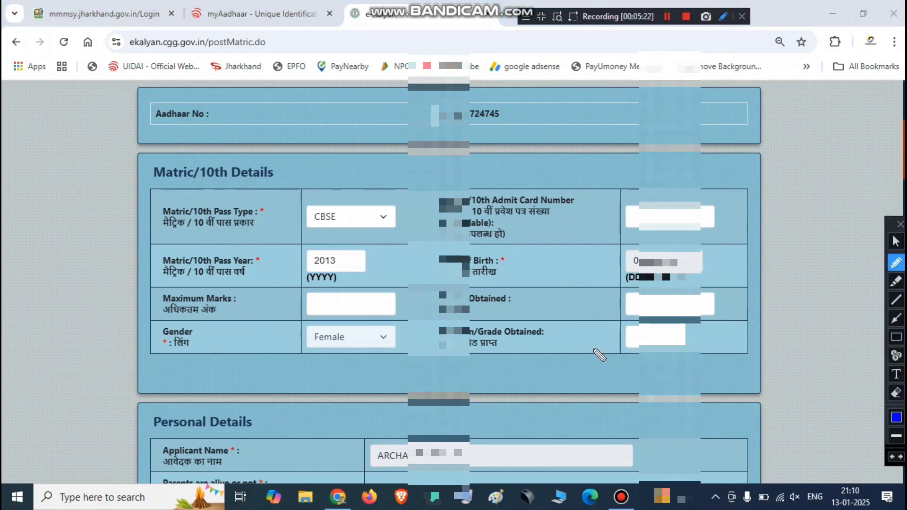
pyautogui.moveTo(613, 261); pyautogui.dragTo(635, 273)
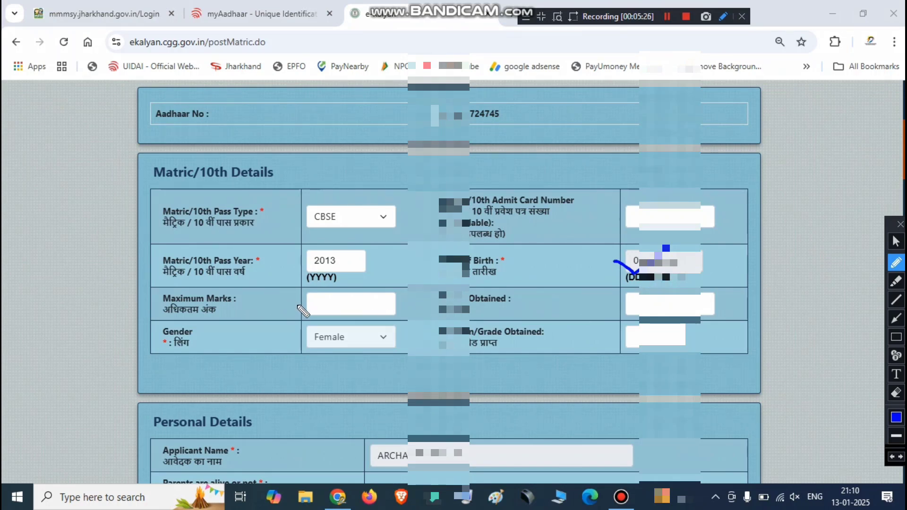
pyautogui.moveTo(264, 303)
pyautogui.mouseDown()
pyautogui.moveTo(279, 309)
pyautogui.moveTo(299, 293)
pyautogui.mouseUp()
pyautogui.moveTo(381, 310); pyautogui.dragTo(406, 305)
pyautogui.moveTo(250, 286)
pyautogui.mouseDown()
pyautogui.moveTo(241, 299)
pyautogui.moveTo(243, 291)
pyautogui.mouseUp()
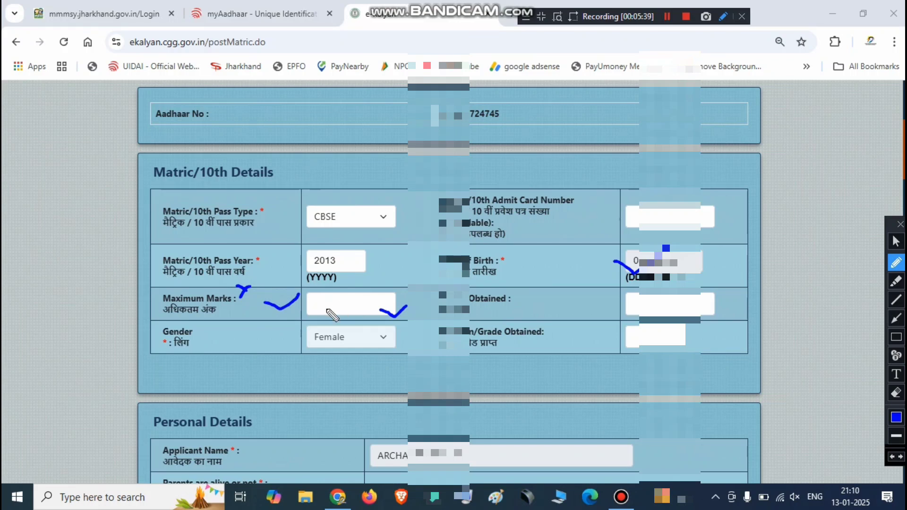
pyautogui.moveTo(315, 312); pyautogui.dragTo(376, 295)
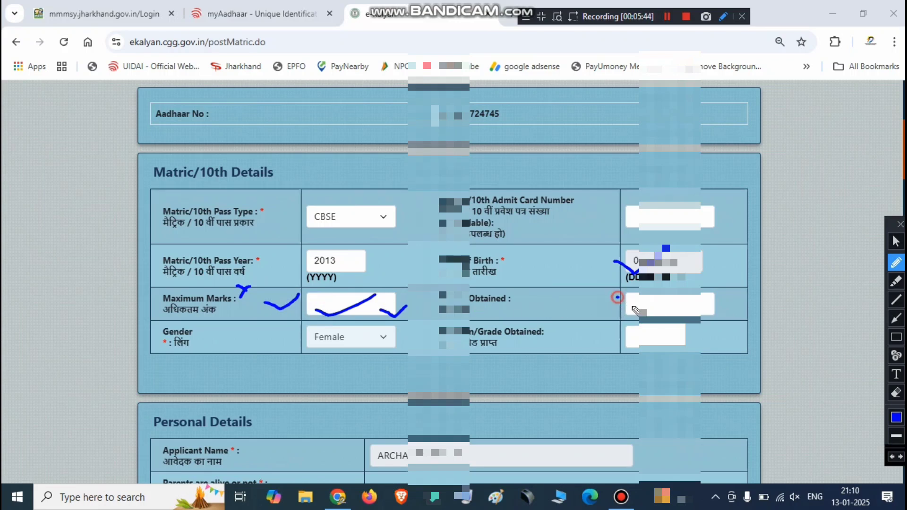
pyautogui.moveTo(615, 297)
pyautogui.mouseDown()
pyautogui.moveTo(711, 313)
pyautogui.moveTo(675, 291)
pyautogui.mouseUp()
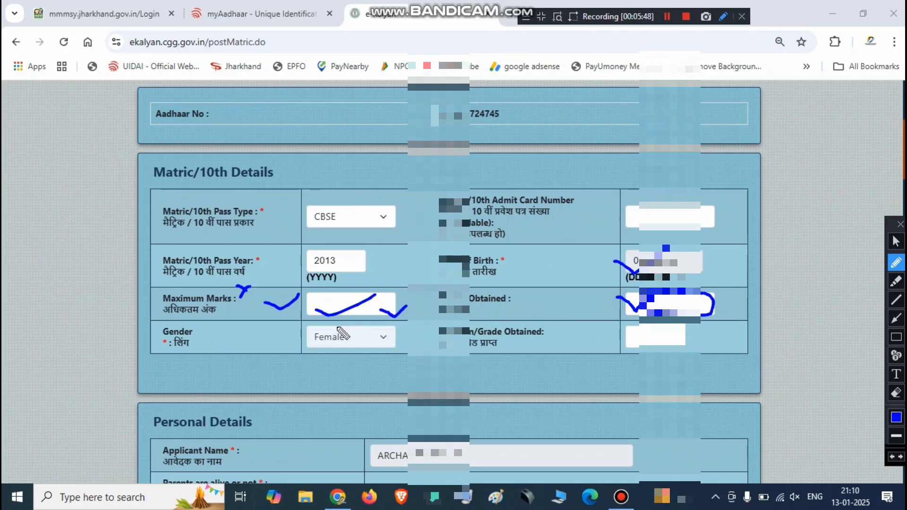
# Undo the pen strokes around the maximum marks and obtained marks fields.
pyautogui.hotkey('ctrl', 'z')
pyautogui.hotkey('ctrl', 'z')
pyautogui.hotkey('ctrl', 'z')
pyautogui.hotkey('ctrl', 'z')
pyautogui.hotkey('ctrl', 'z')
pyautogui.hotkey('ctrl', 'z')
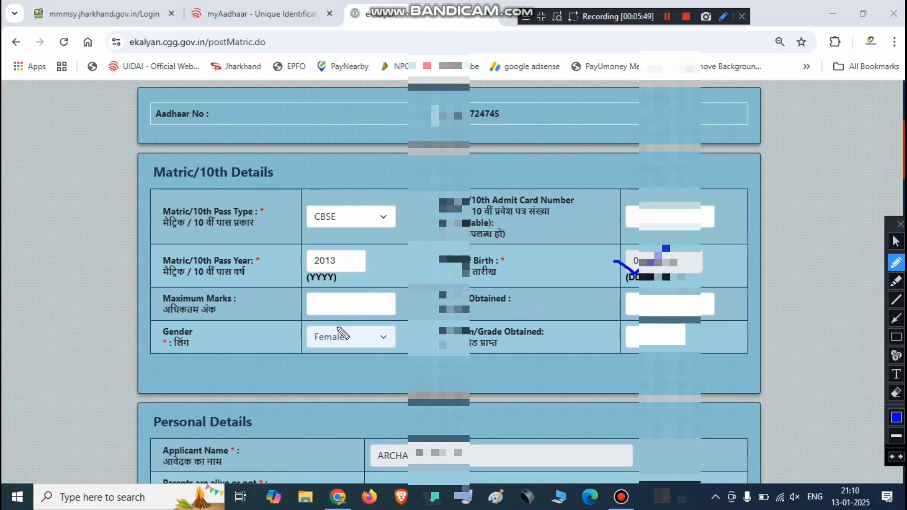
# Write 500 over the maximum marks with the on-screen pen, mark the obtained marks, gender and grade fields, and clear the marks.
pyautogui.moveTo(267, 300); pyautogui.dragTo(290, 300)
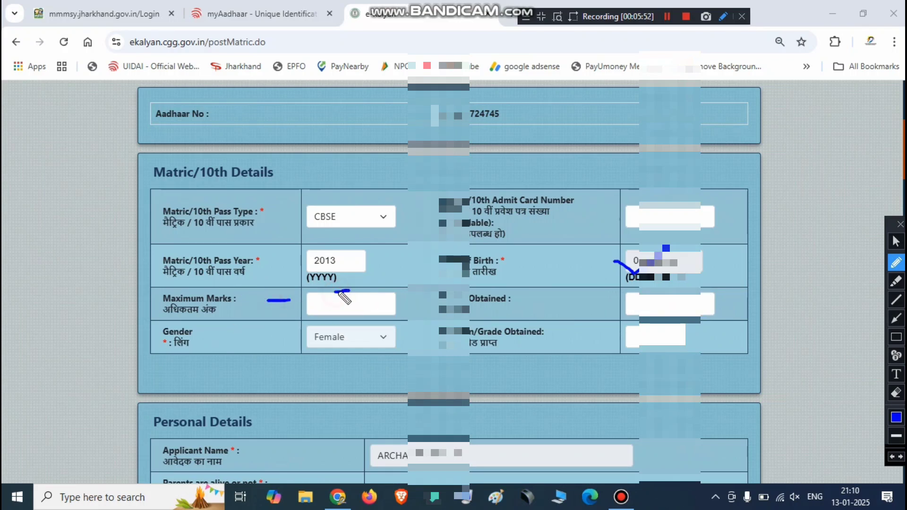
pyautogui.moveTo(348, 290)
pyautogui.mouseDown()
pyautogui.moveTo(338, 311)
pyautogui.moveTo(365, 305)
pyautogui.moveTo(374, 288)
pyautogui.mouseUp()
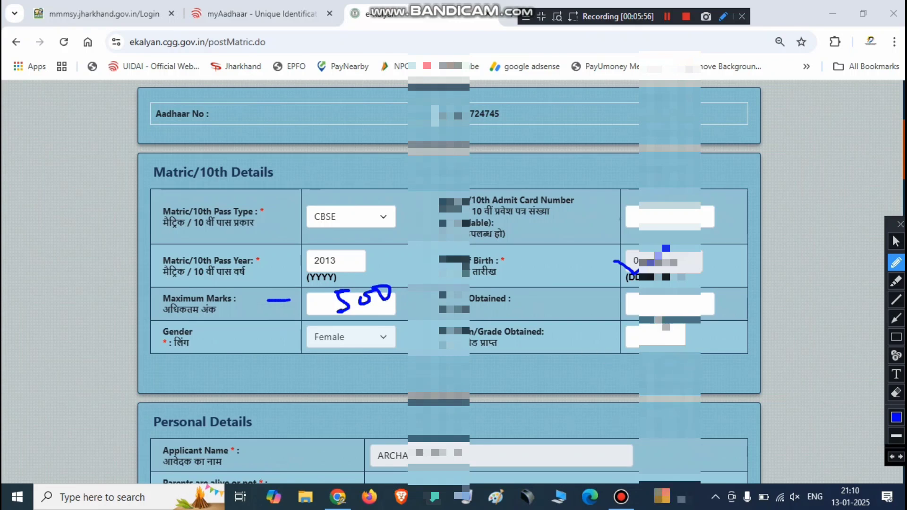
pyautogui.moveTo(652, 297)
pyautogui.mouseDown()
pyautogui.moveTo(659, 307)
pyautogui.moveTo(698, 299)
pyautogui.mouseUp()
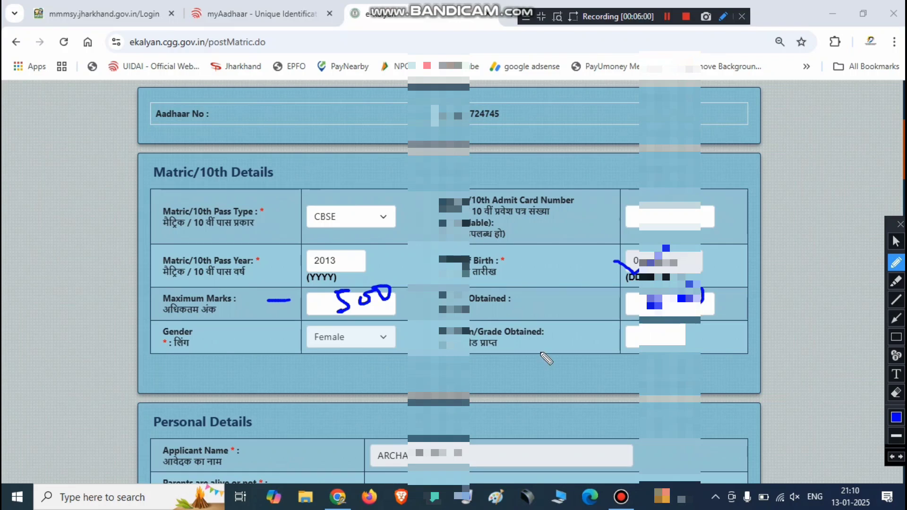
pyautogui.moveTo(266, 341)
pyautogui.mouseDown()
pyautogui.moveTo(293, 357)
pyautogui.moveTo(363, 336)
pyautogui.mouseUp()
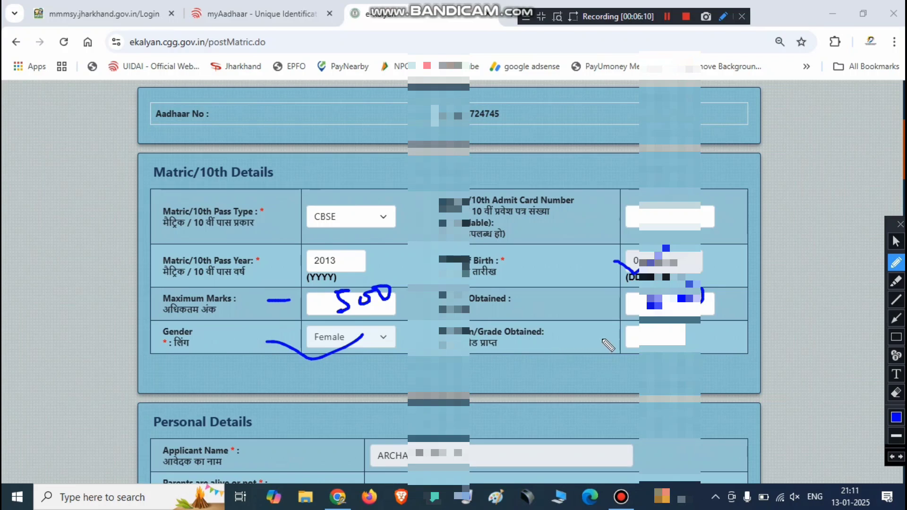
pyautogui.moveTo(610, 340); pyautogui.dragTo(637, 342)
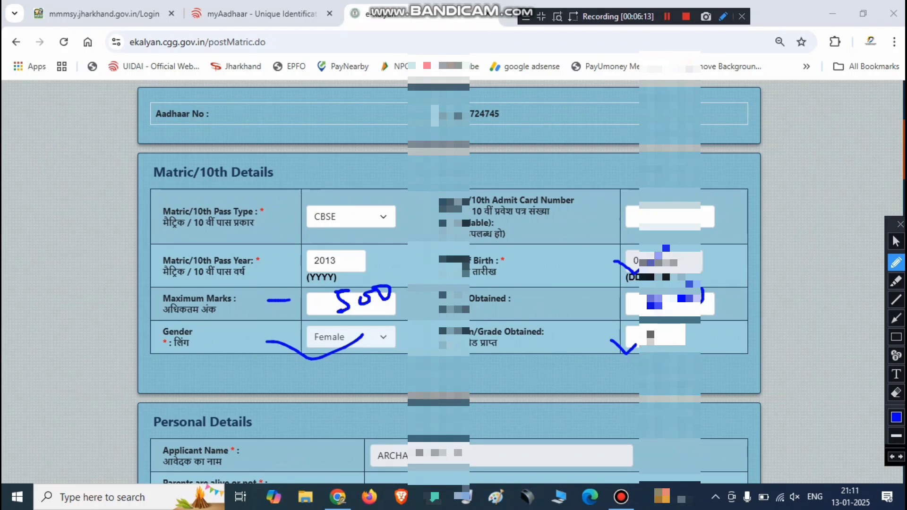
pyautogui.moveTo(641, 333)
pyautogui.mouseDown()
pyautogui.moveTo(652, 348)
pyautogui.moveTo(666, 326)
pyautogui.moveTo(673, 378)
pyautogui.mouseUp()
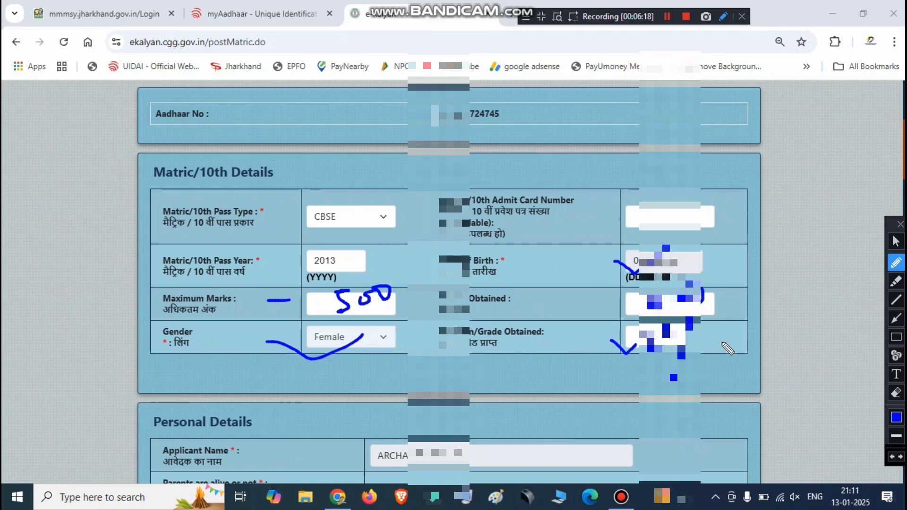
pyautogui.moveTo(695, 331); pyautogui.dragTo(710, 376)
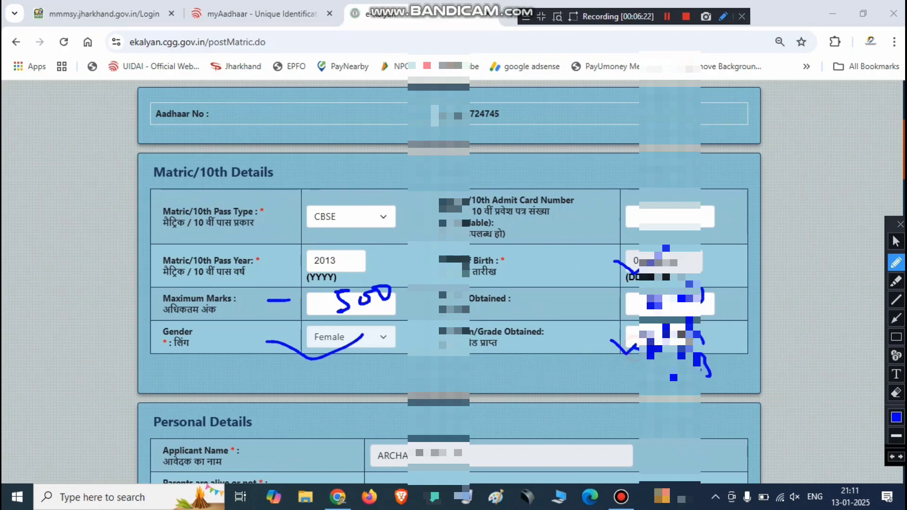
pyautogui.click(900, 224)
# Mark the applicant name, the parents-alive question and the guardian question under Personal Details with the on-screen pen.
pyautogui.scroll(-5, 614, 327)
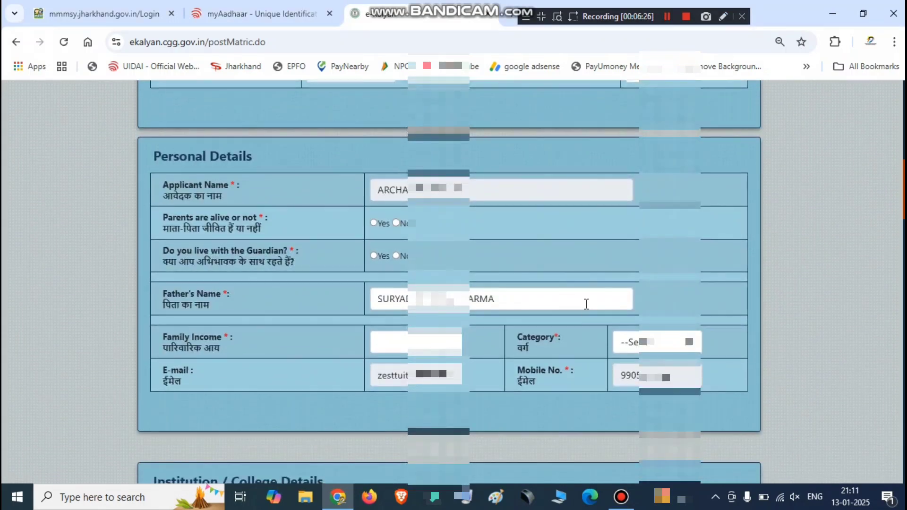
pyautogui.click(723, 16)
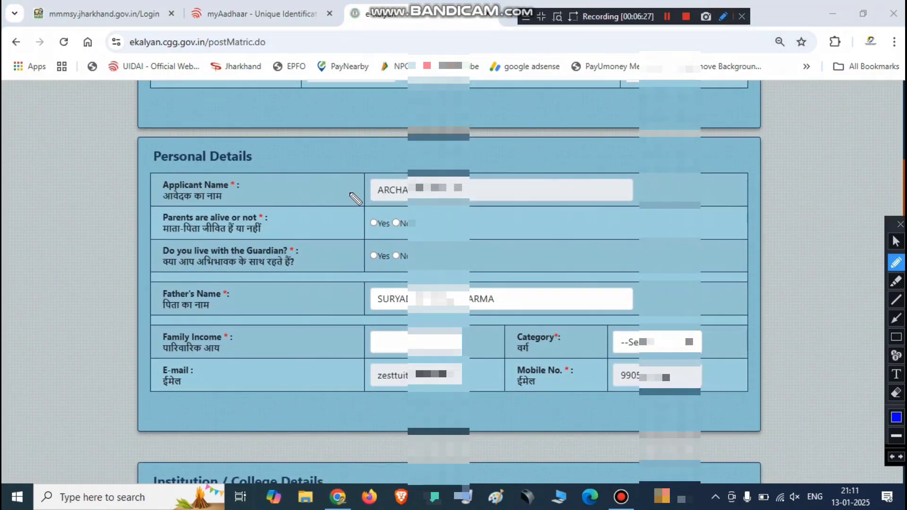
pyautogui.moveTo(351, 191); pyautogui.dragTo(400, 177)
pyautogui.moveTo(456, 201); pyautogui.dragTo(508, 191)
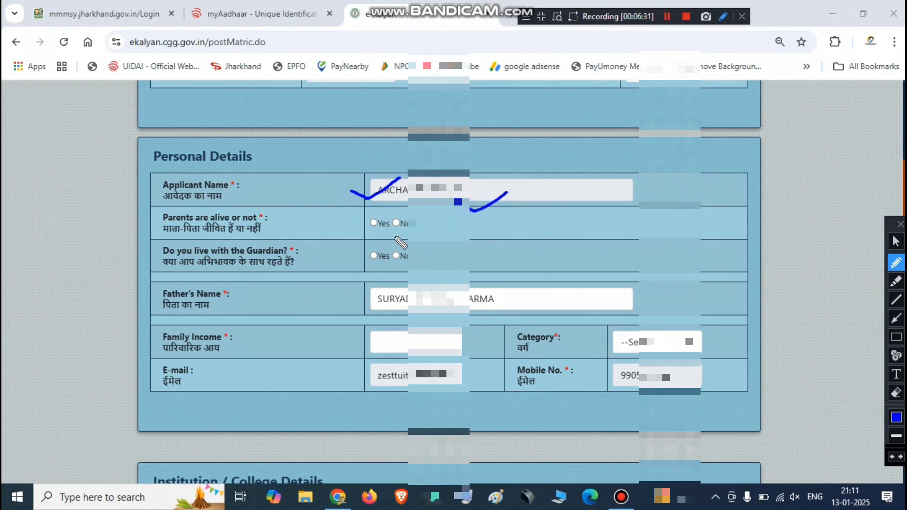
pyautogui.moveTo(281, 222); pyautogui.dragTo(322, 217)
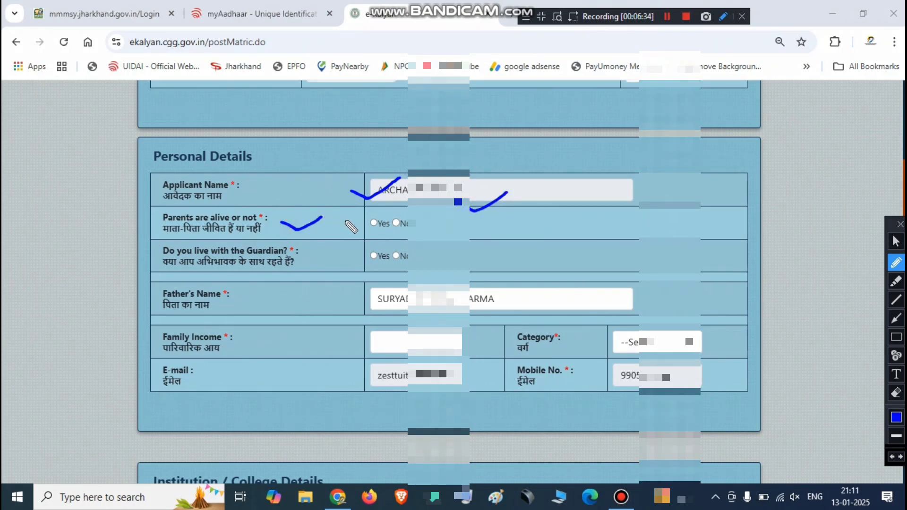
pyautogui.moveTo(389, 226); pyautogui.dragTo(410, 232)
pyautogui.moveTo(177, 278); pyautogui.dragTo(329, 272)
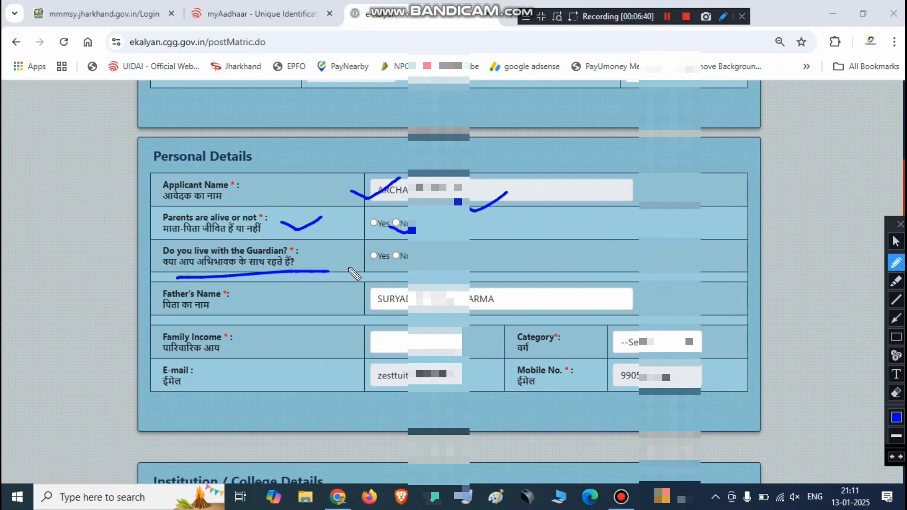
pyautogui.moveTo(372, 256); pyautogui.dragTo(407, 253)
# Circle the father's name, tick the family income and category fields with the on-screen pen, and clear the marks.
pyautogui.moveTo(247, 301); pyautogui.dragTo(319, 279)
pyautogui.moveTo(474, 283)
pyautogui.mouseDown()
pyautogui.moveTo(385, 279)
pyautogui.moveTo(386, 309)
pyautogui.moveTo(472, 279)
pyautogui.moveTo(442, 273)
pyautogui.mouseUp()
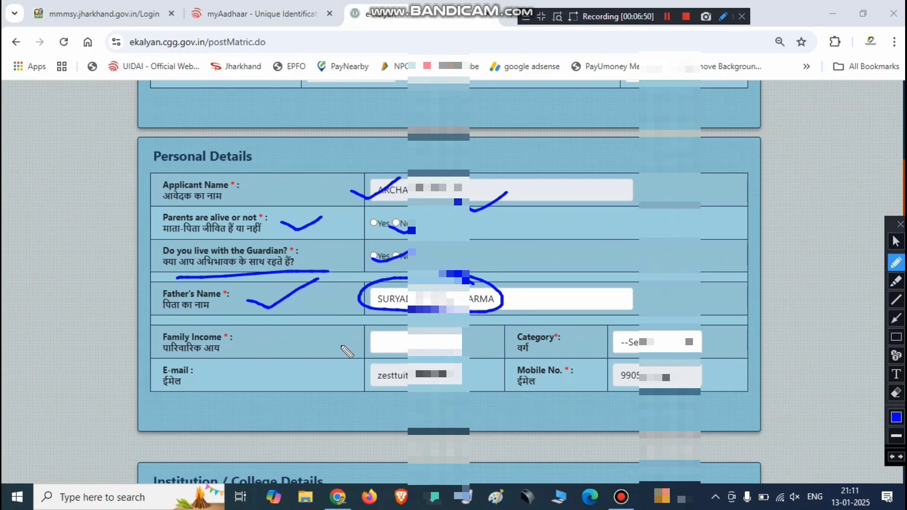
pyautogui.moveTo(316, 338)
pyautogui.mouseDown()
pyautogui.moveTo(352, 354)
pyautogui.moveTo(377, 338)
pyautogui.mouseUp()
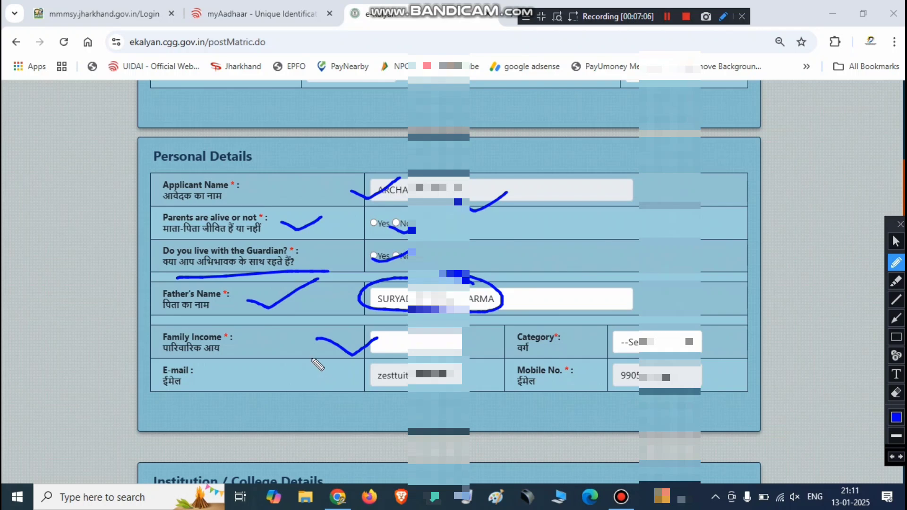
pyautogui.moveTo(389, 343); pyautogui.dragTo(413, 353)
pyautogui.moveTo(580, 342); pyautogui.dragTo(632, 334)
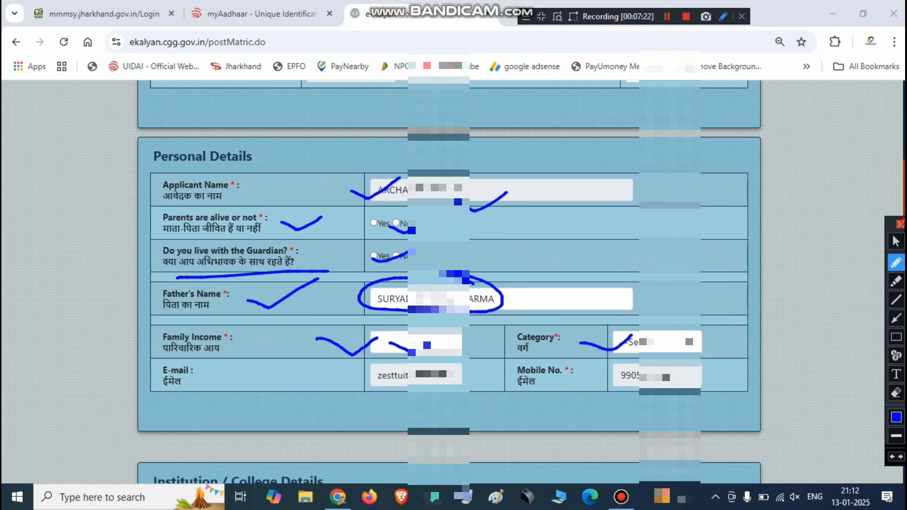
pyautogui.click(900, 223)
# Set the category to BC and highlight the applicant's e-mail address.
pyautogui.click(688, 342)
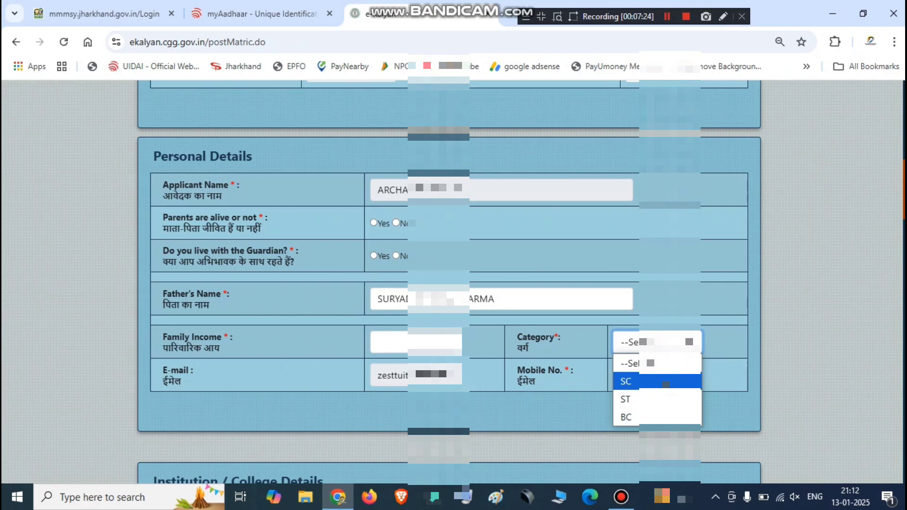
pyautogui.click(650, 417)
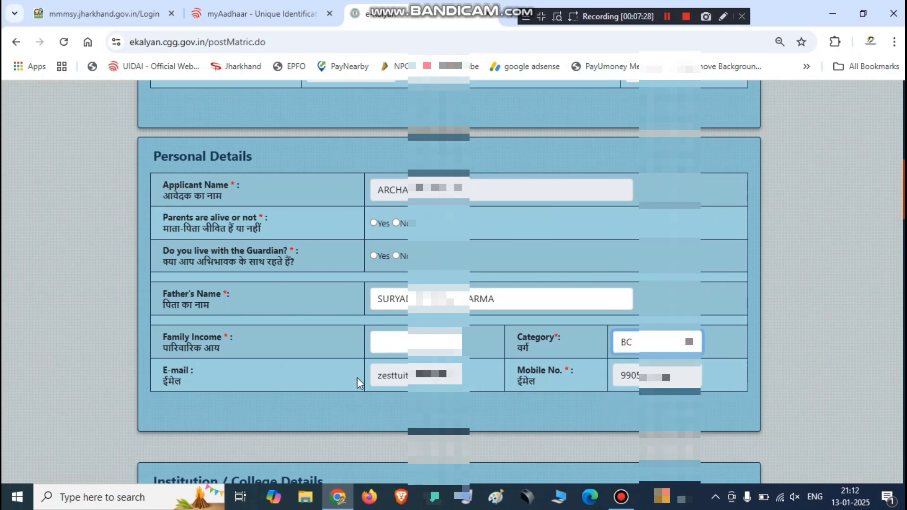
pyautogui.tripleClick(374, 374)
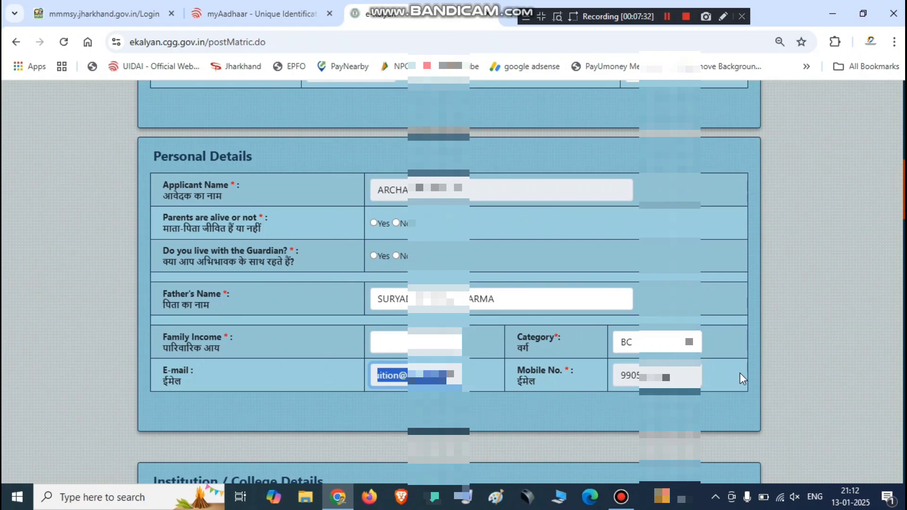
# Tick the District field under Institution / College Details with the on-screen pen, and clear the mark.
pyautogui.scroll(-7, 706, 332)
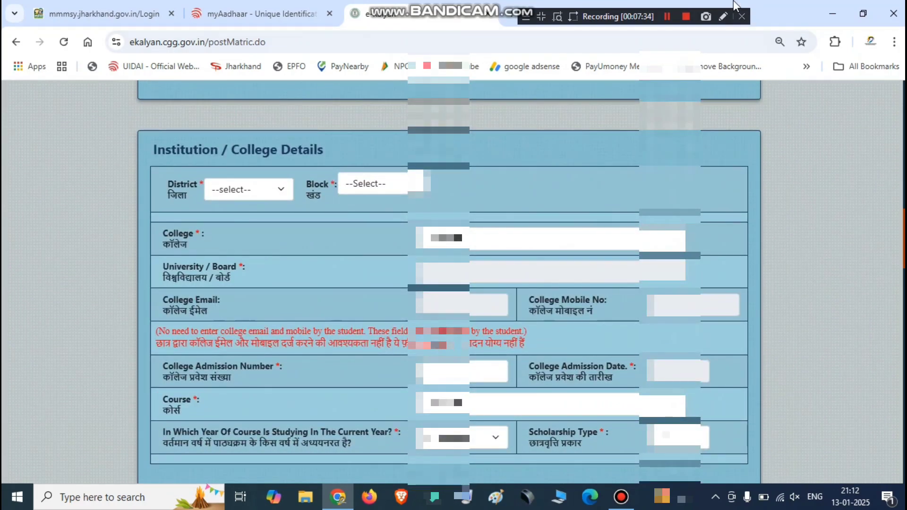
pyautogui.click(722, 16)
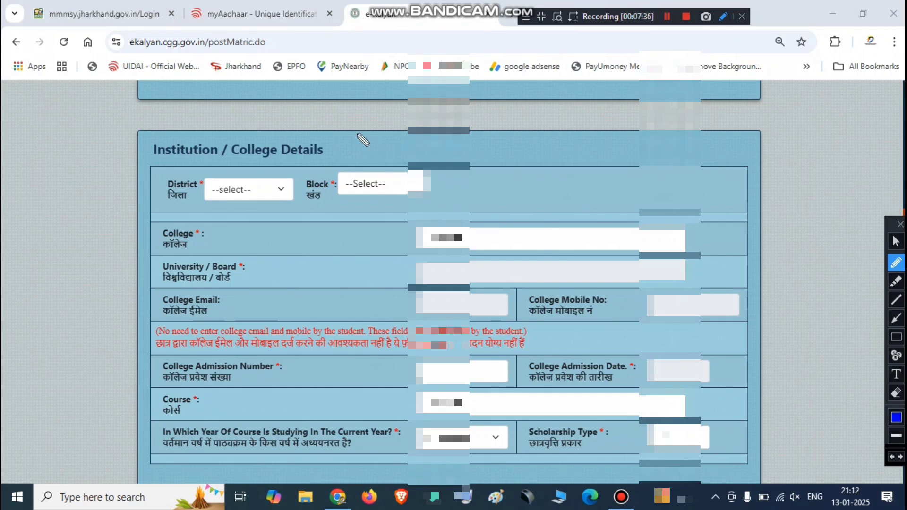
pyautogui.moveTo(204, 201)
pyautogui.mouseDown()
pyautogui.moveTo(219, 209)
pyautogui.moveTo(226, 194)
pyautogui.mouseUp()
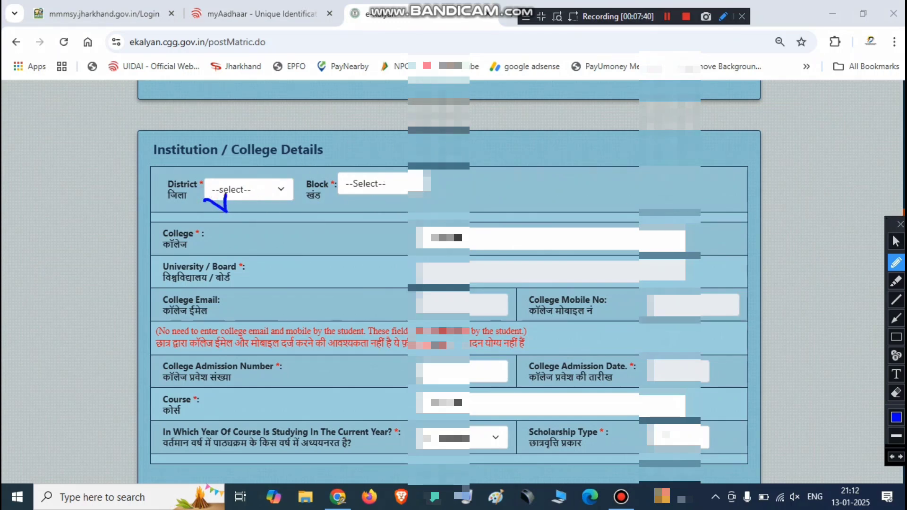
pyautogui.click(899, 225)
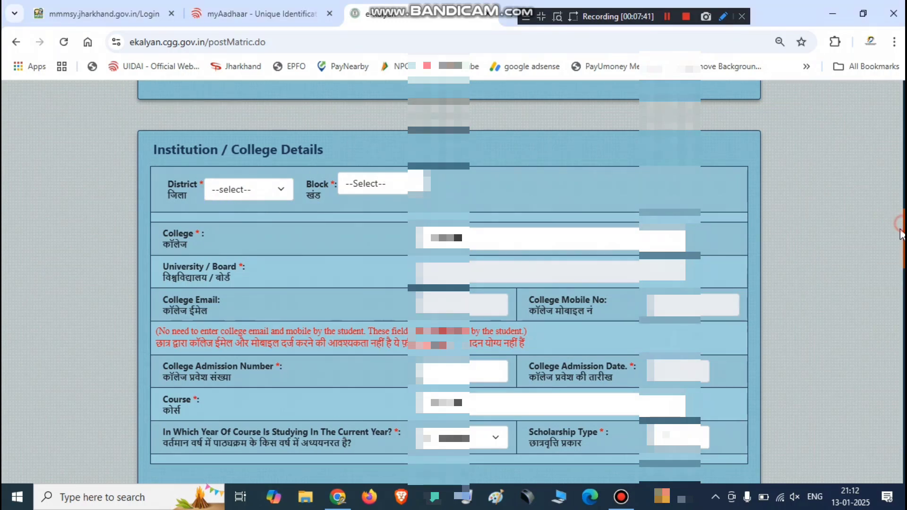
# Set the college district to Palamu and dismiss the loading notice.
pyautogui.click(242, 189)
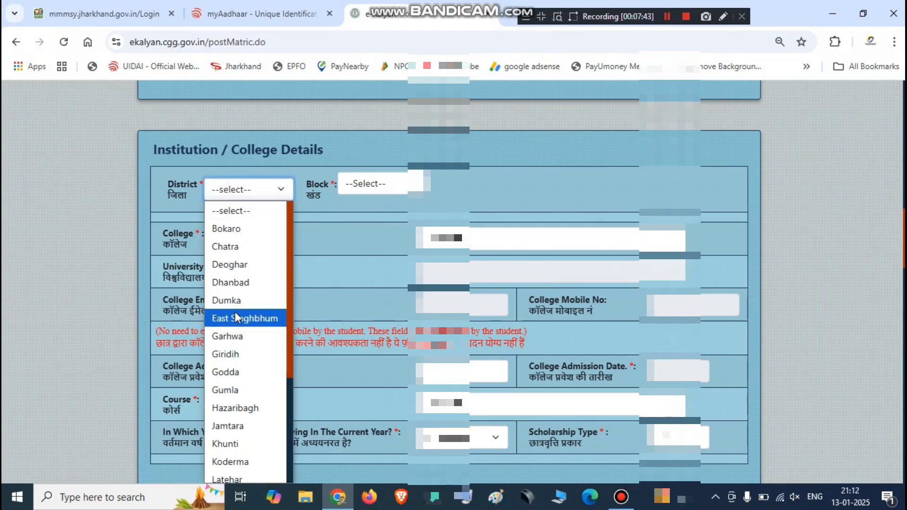
pyautogui.press('p')
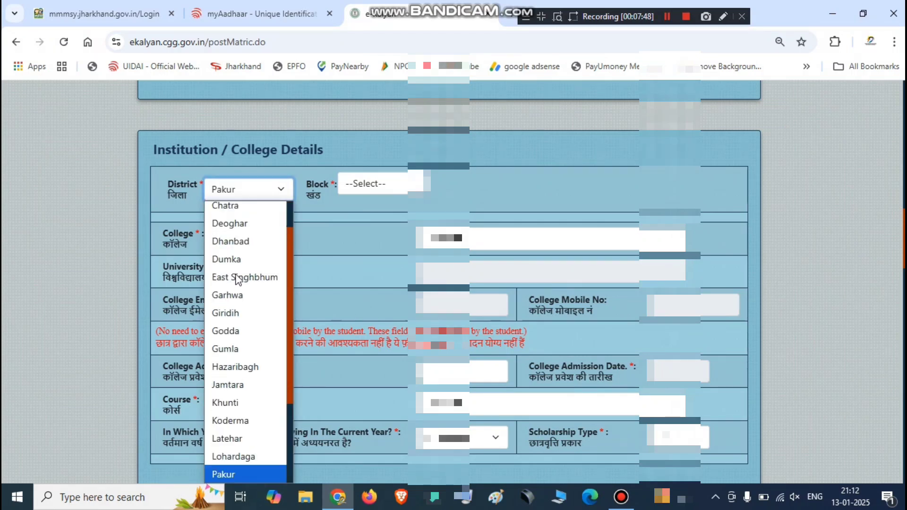
pyautogui.scroll(2, 241, 416)
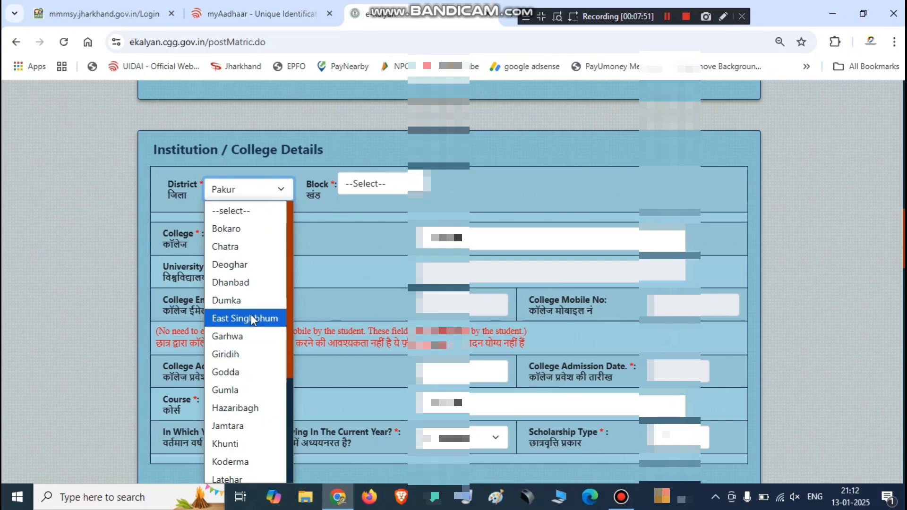
pyautogui.scroll(-1, 237, 373)
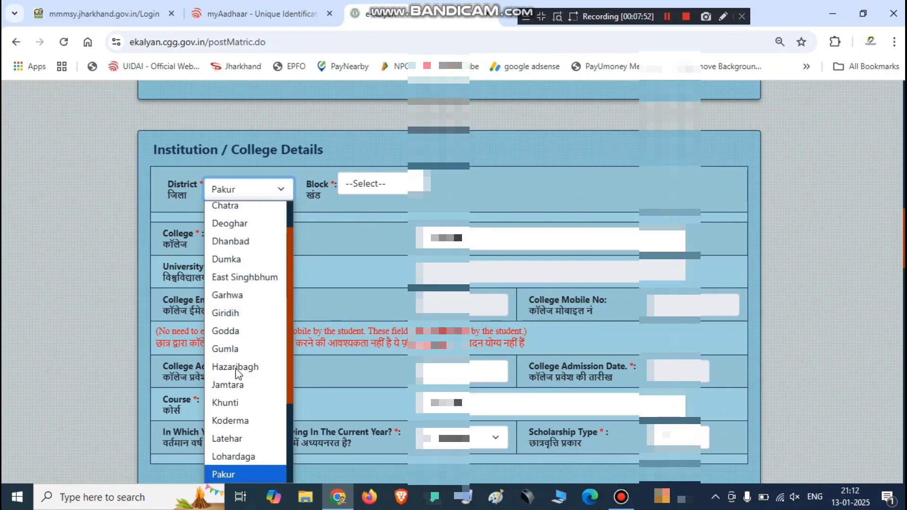
pyautogui.scroll(-3, 237, 373)
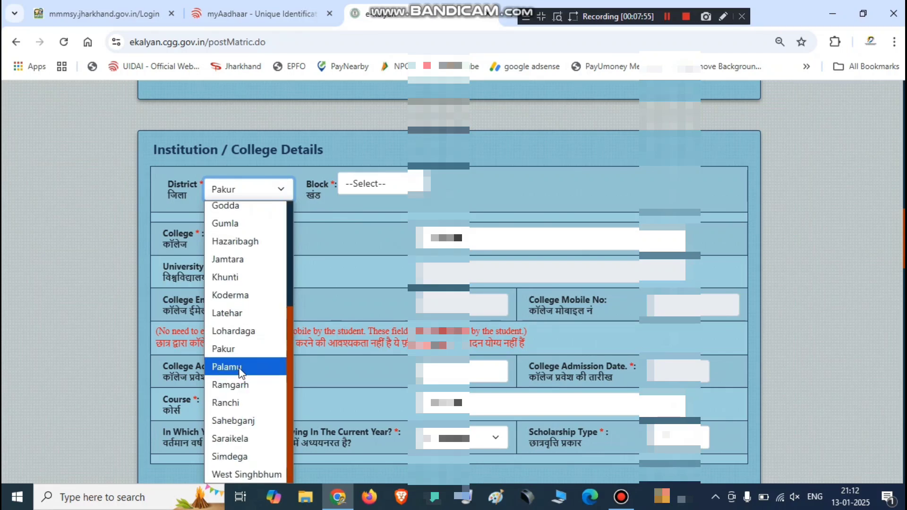
pyautogui.click(240, 350)
pyautogui.click(567, 126)
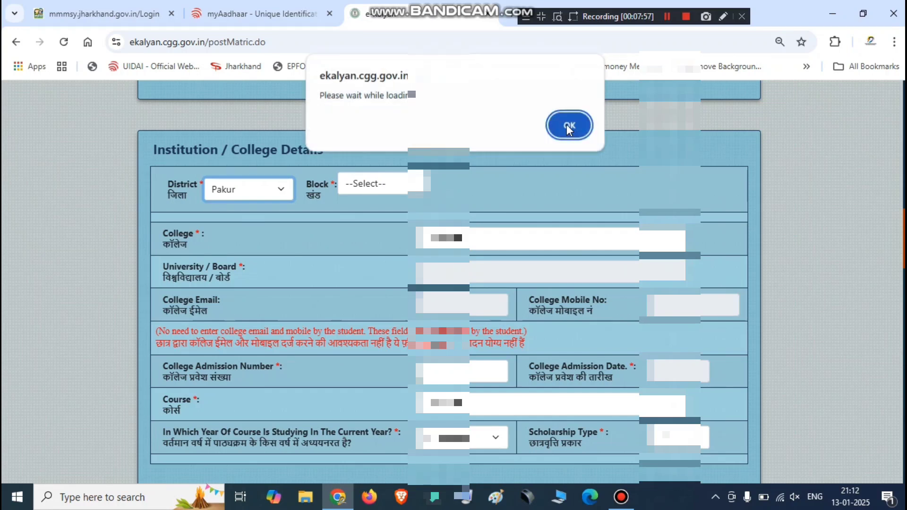
pyautogui.click(566, 125)
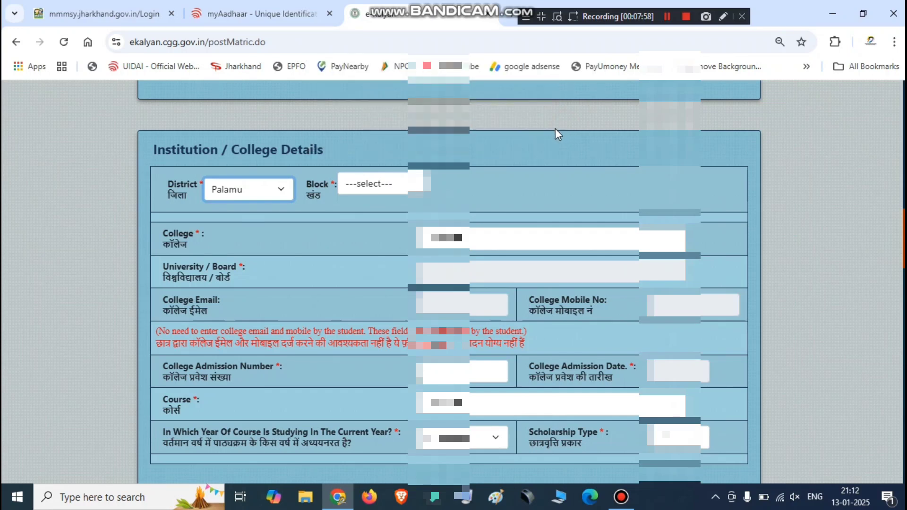
# Set the college block to Daltanganj and dismiss the loading notice.
pyautogui.click(400, 185)
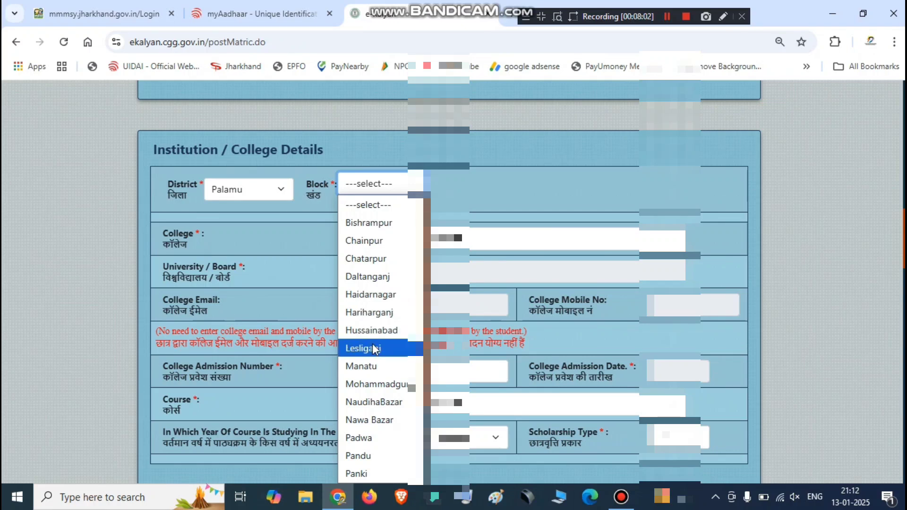
pyautogui.click(382, 277)
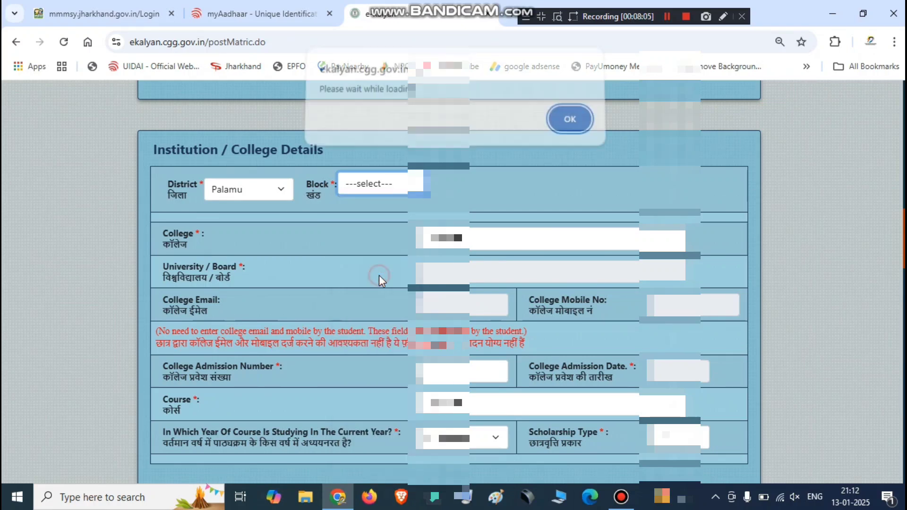
pyautogui.click(573, 127)
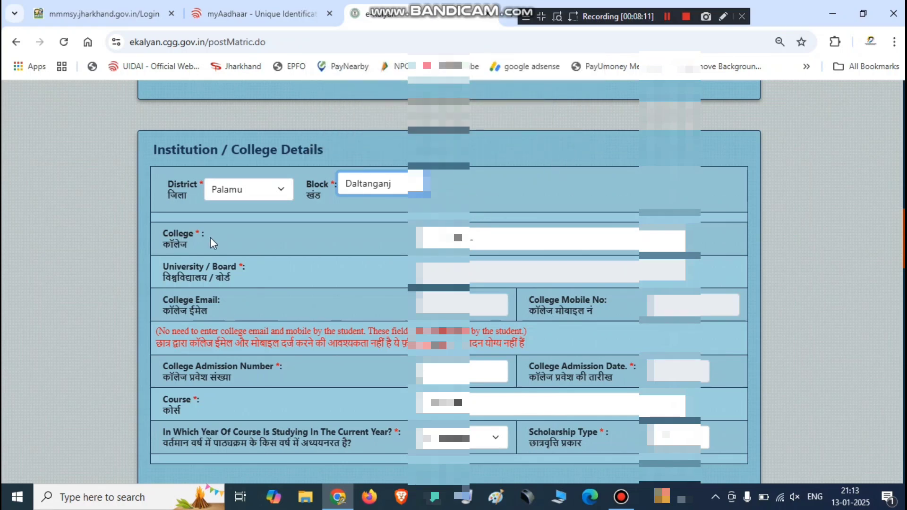
# Select the PVT ITI institution as the college and dismiss the loading notices.
pyautogui.click(469, 244)
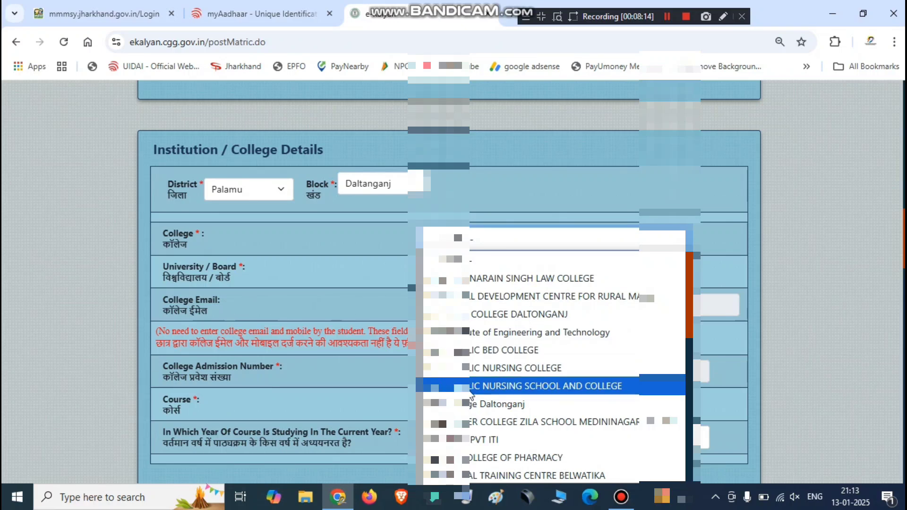
pyautogui.click(476, 440)
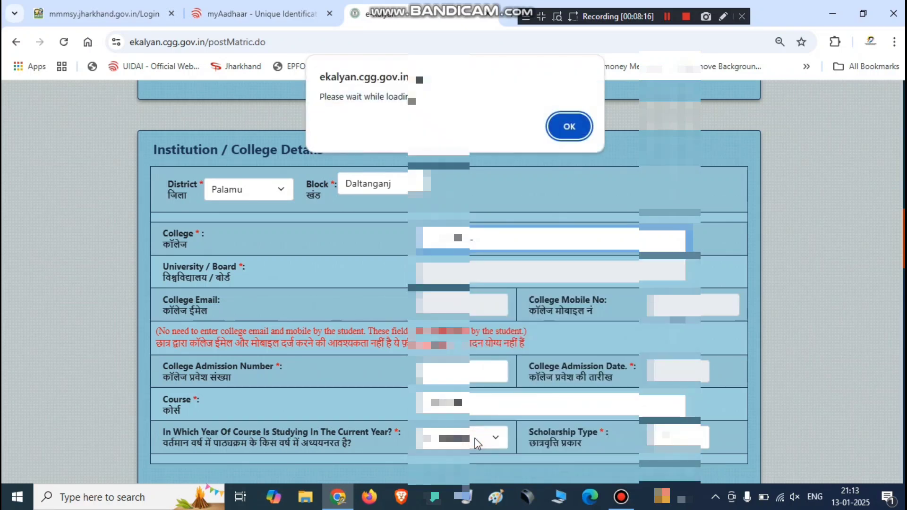
pyautogui.click(569, 129)
pyautogui.click(569, 127)
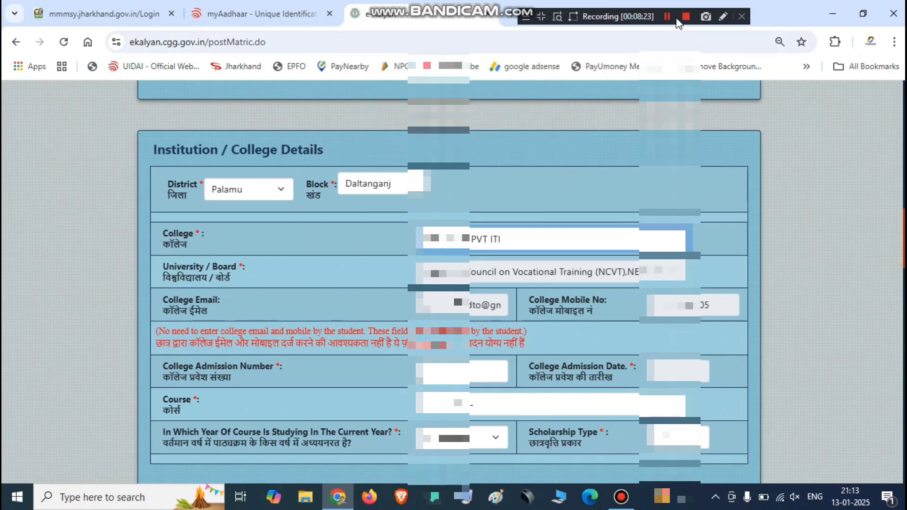
# Tick the college, university/board, college email and college mobile fields with the on-screen pen, and clear the marks.
pyautogui.click(722, 16)
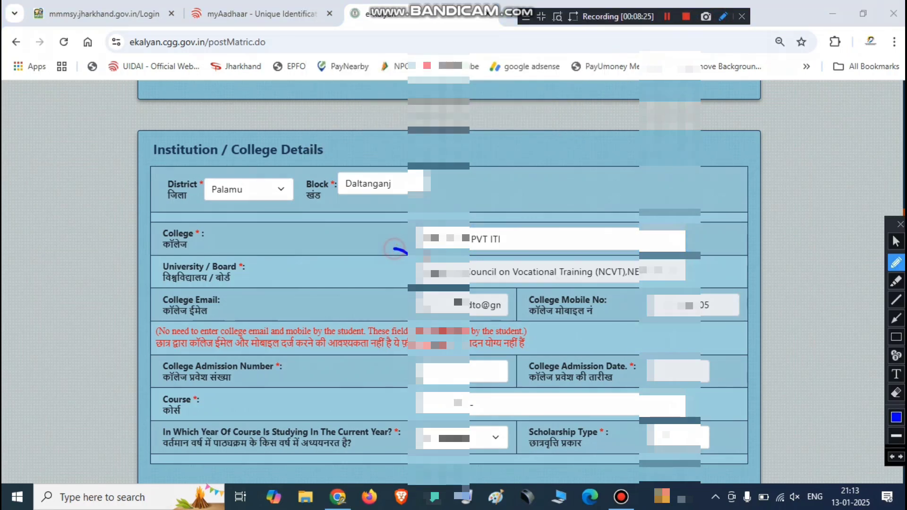
pyautogui.moveTo(394, 249); pyautogui.dragTo(441, 231)
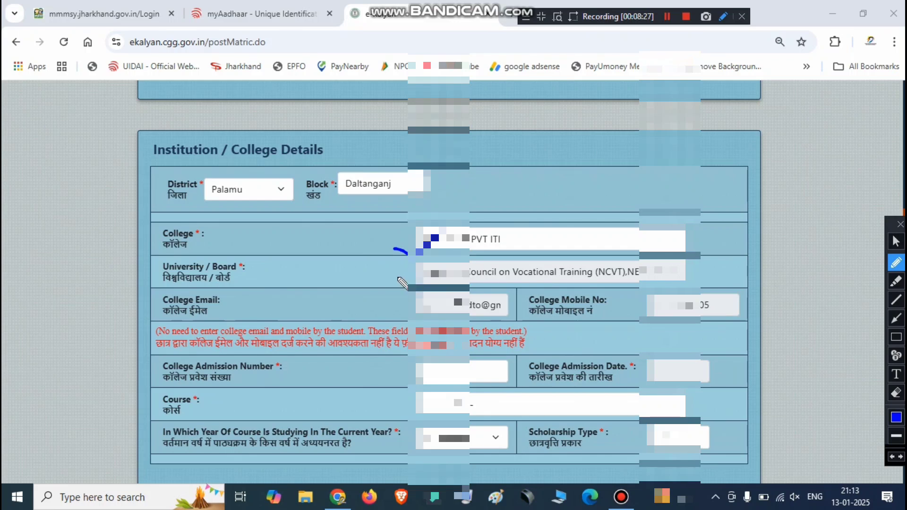
pyautogui.moveTo(396, 276)
pyautogui.mouseDown()
pyautogui.moveTo(425, 279)
pyautogui.moveTo(443, 264)
pyautogui.mouseUp()
pyautogui.moveTo(403, 312); pyautogui.dragTo(451, 295)
pyautogui.moveTo(633, 312)
pyautogui.mouseDown()
pyautogui.moveTo(654, 320)
pyautogui.moveTo(690, 291)
pyautogui.mouseUp()
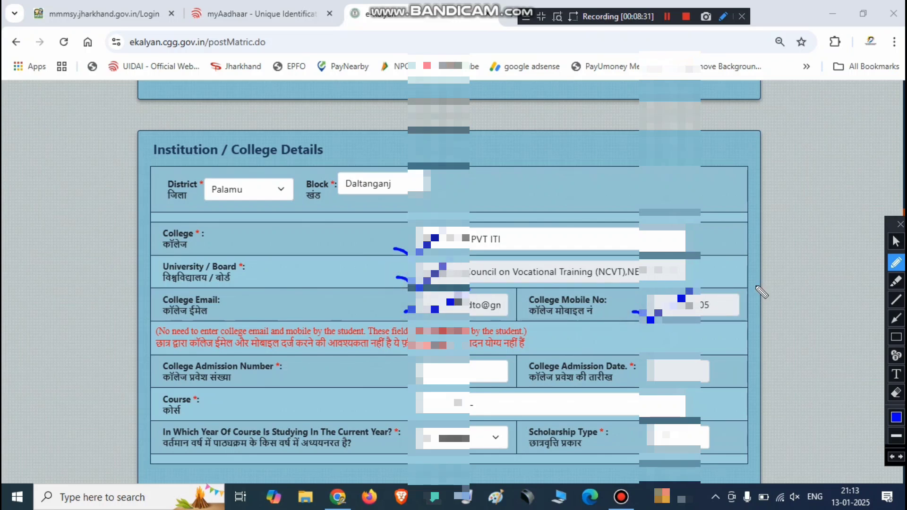
pyautogui.click(900, 225)
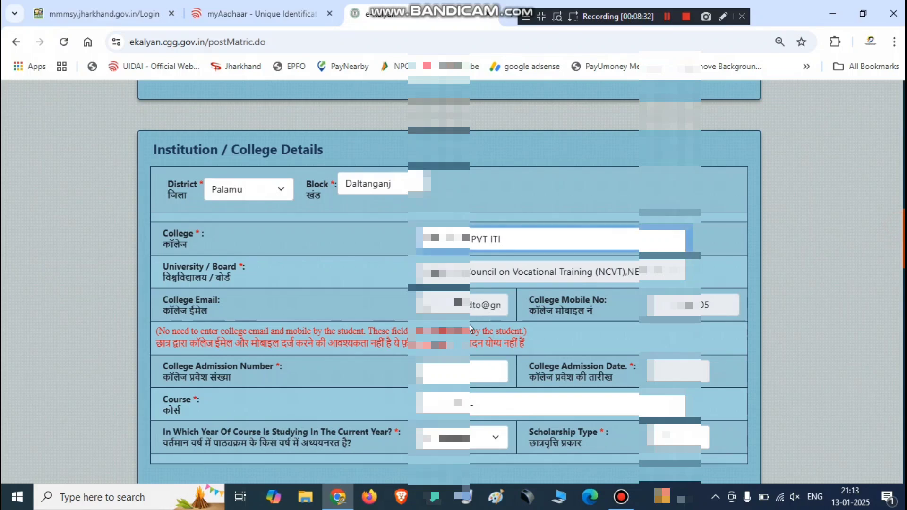
# Mark the college admission number, admission date and course fields with the on-screen pen, and clear the marks.
pyautogui.scroll(-4, 473, 318)
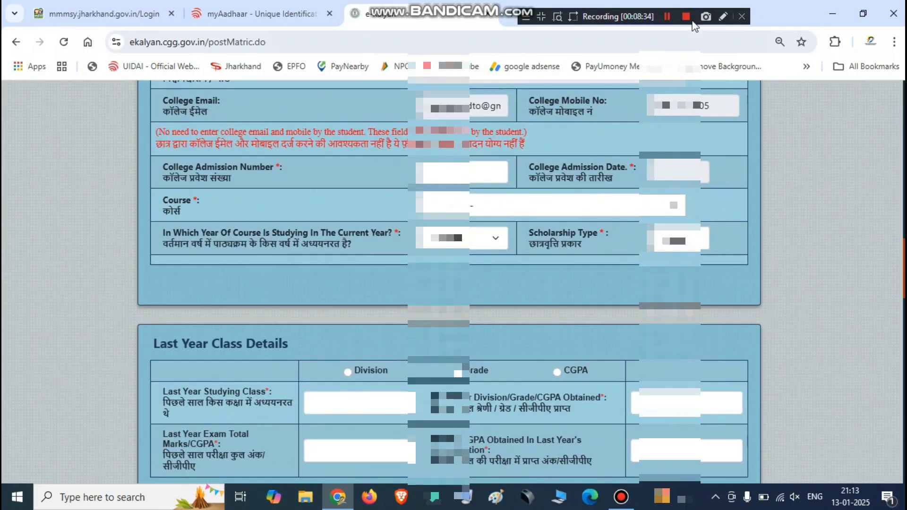
pyautogui.click(722, 18)
pyautogui.moveTo(239, 175); pyautogui.dragTo(326, 163)
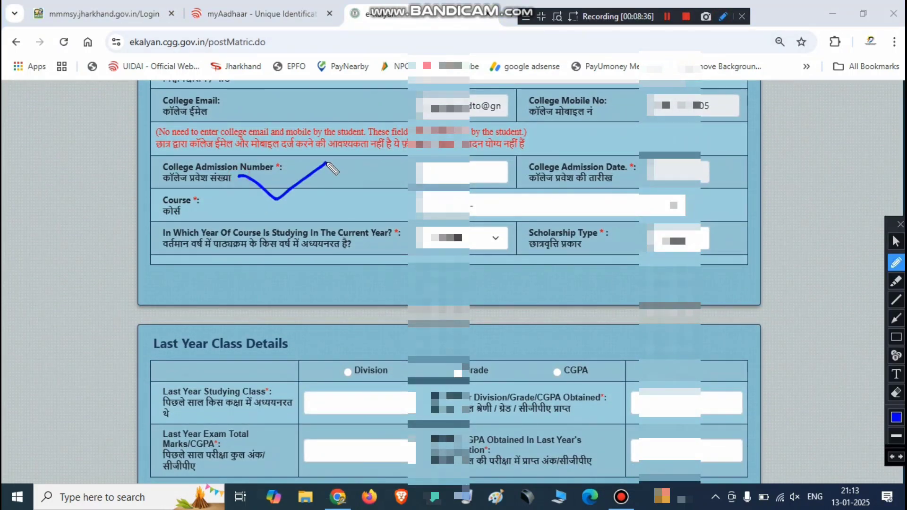
pyautogui.moveTo(496, 154)
pyautogui.mouseDown()
pyautogui.moveTo(409, 152)
pyautogui.moveTo(468, 186)
pyautogui.moveTo(516, 162)
pyautogui.moveTo(471, 150)
pyautogui.mouseUp()
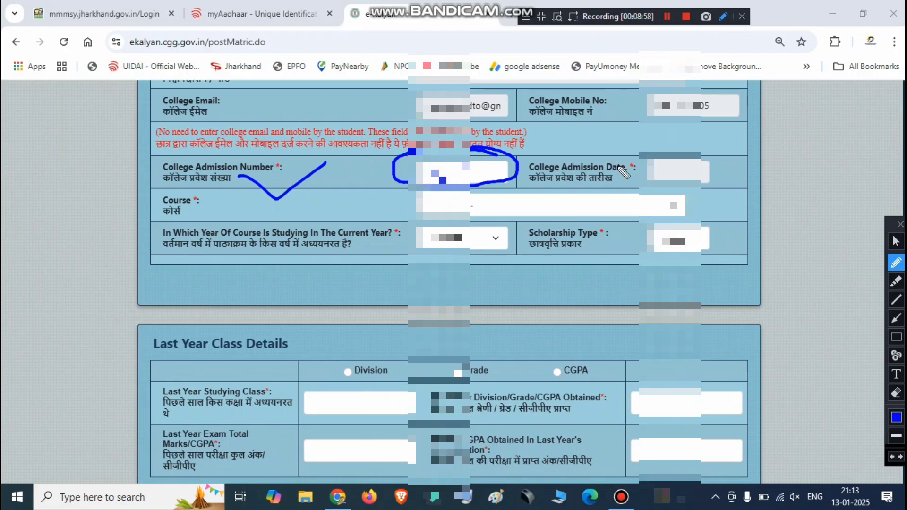
pyautogui.moveTo(657, 167)
pyautogui.mouseDown()
pyautogui.moveTo(665, 177)
pyautogui.moveTo(690, 154)
pyautogui.mouseUp()
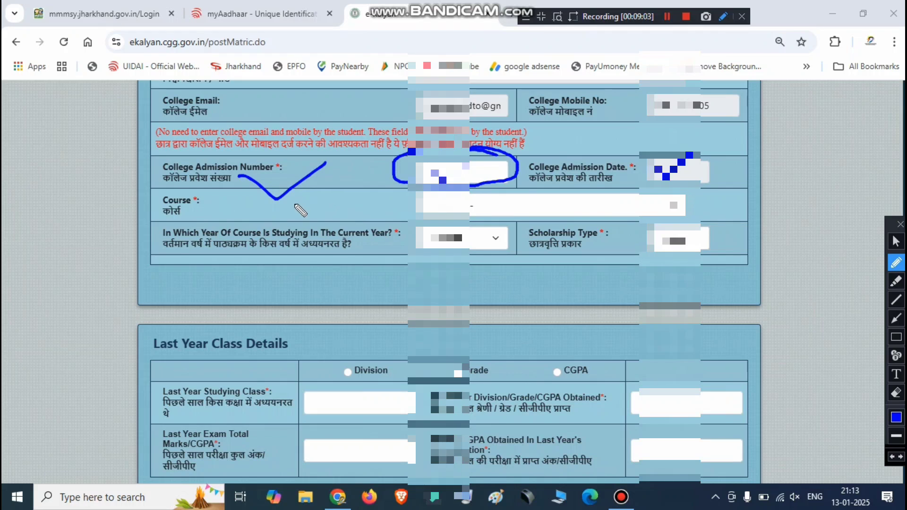
pyautogui.moveTo(301, 208)
pyautogui.mouseDown()
pyautogui.moveTo(408, 211)
pyautogui.moveTo(365, 218)
pyautogui.mouseUp()
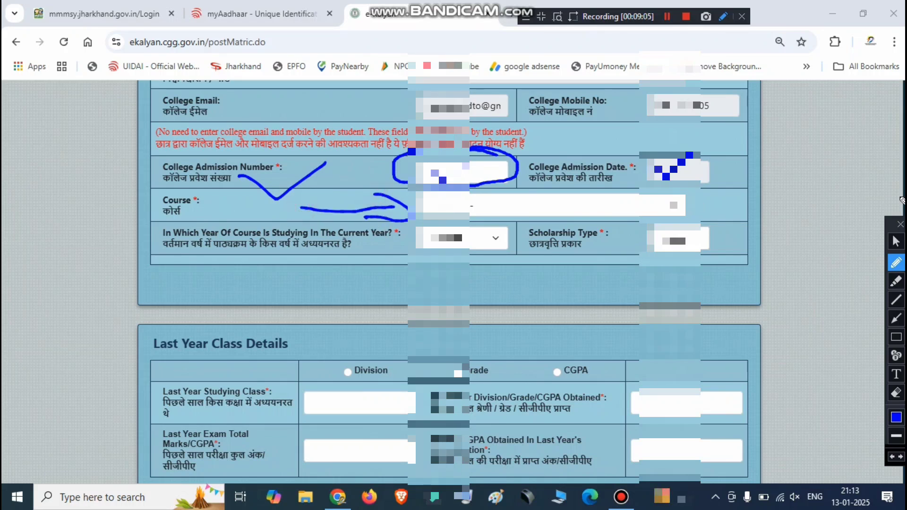
pyautogui.click(900, 224)
# Set the course to the Training Institute Electrician option and dismiss the loading notice.
pyautogui.click(577, 208)
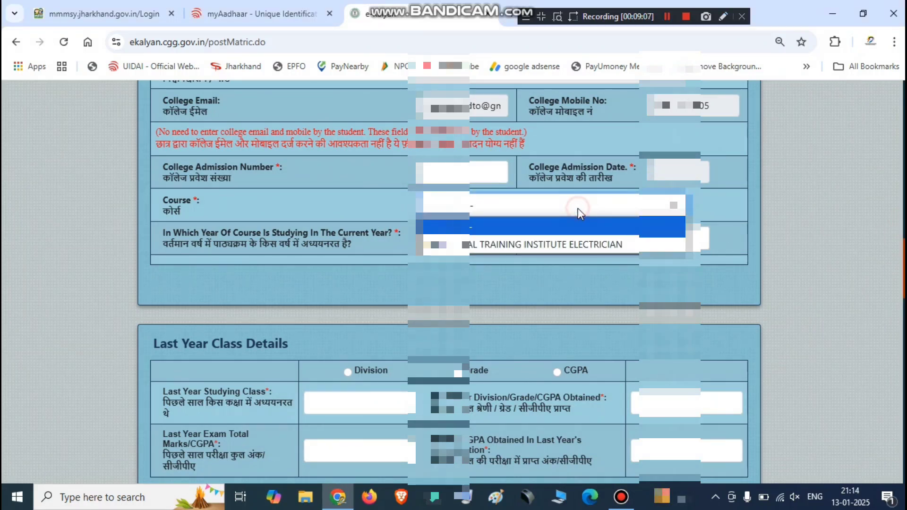
pyautogui.click(574, 246)
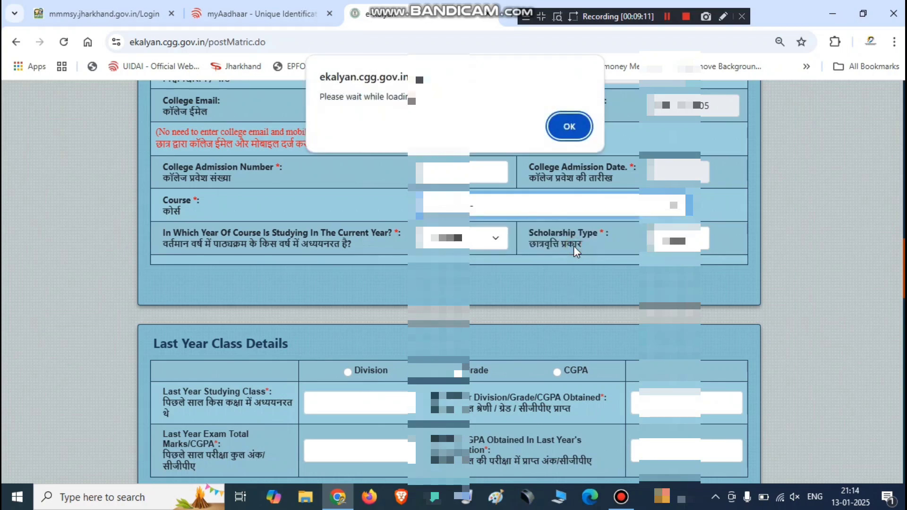
pyautogui.click(569, 126)
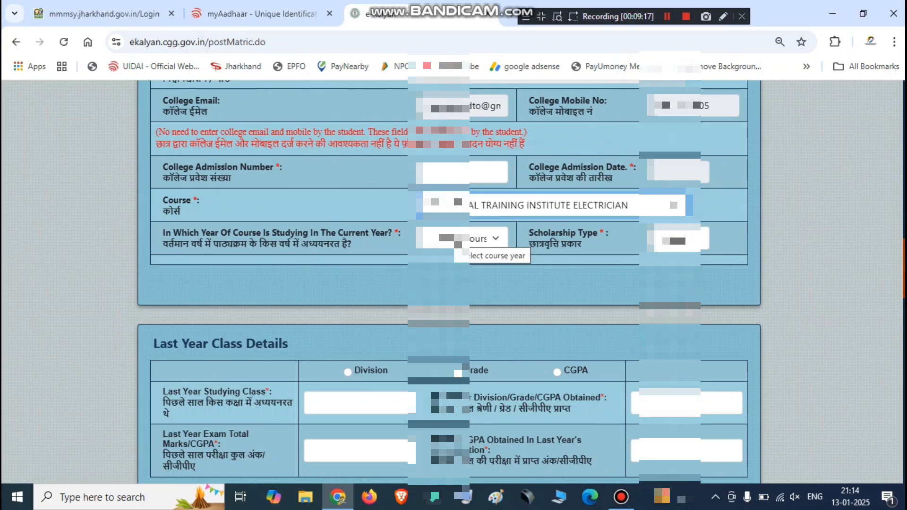
# Choose the first available year of study and the last listed scholarship type for the course.
pyautogui.click(455, 242)
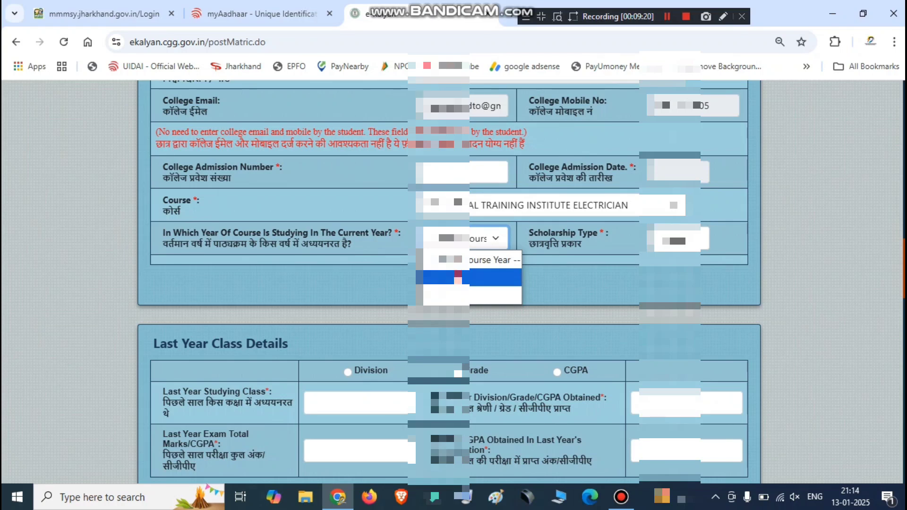
pyautogui.click(472, 278)
pyautogui.click(676, 240)
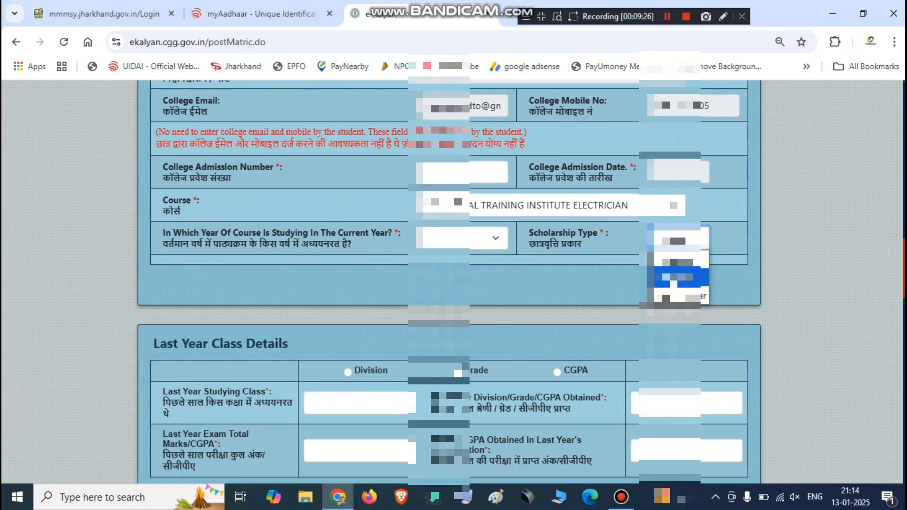
pyautogui.click(700, 298)
# Underline and tick the Last Year Class Details heading with the on-screen pen, and write a circled 12 linked to course notes above the section.
pyautogui.scroll(-4, 267, 232)
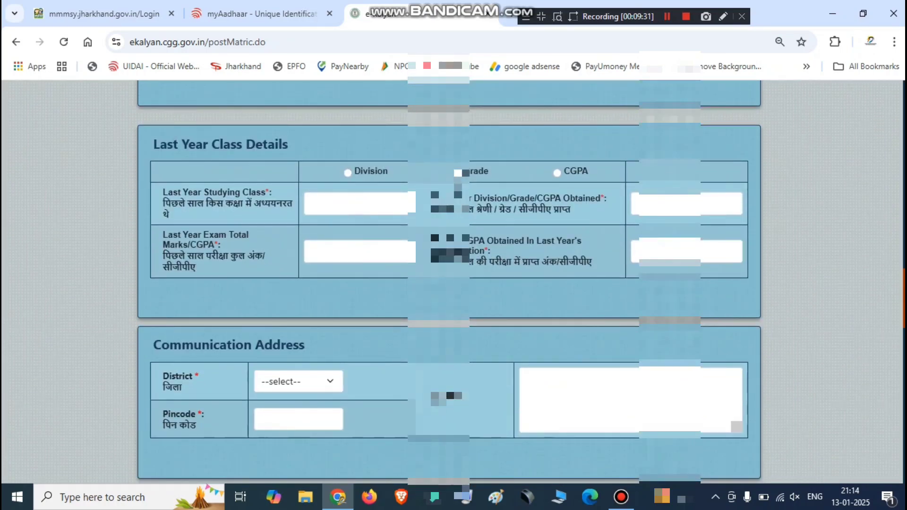
pyautogui.click(722, 17)
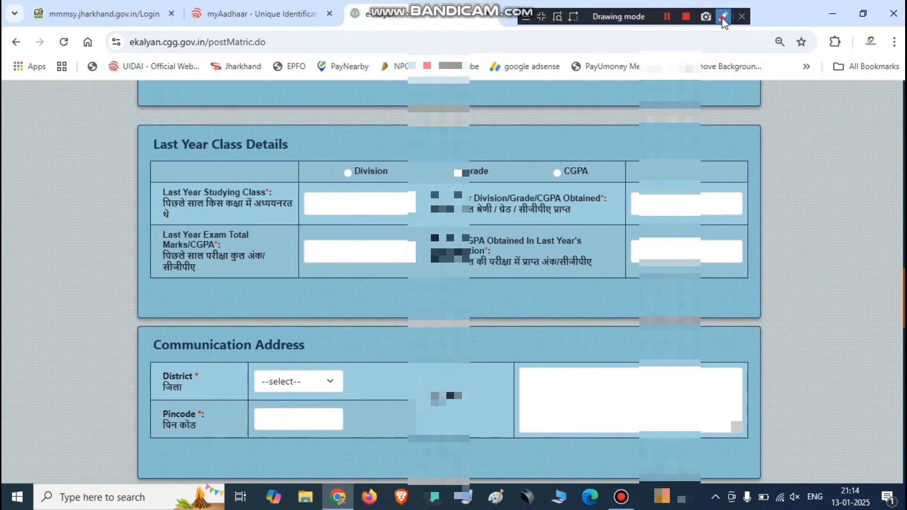
pyautogui.moveTo(180, 158)
pyautogui.mouseDown()
pyautogui.moveTo(278, 159)
pyautogui.moveTo(341, 120)
pyautogui.mouseUp()
pyautogui.moveTo(686, 137)
pyautogui.mouseDown()
pyautogui.moveTo(689, 157)
pyautogui.moveTo(684, 131)
pyautogui.moveTo(706, 154)
pyautogui.moveTo(738, 129)
pyautogui.moveTo(739, 142)
pyautogui.moveTo(752, 134)
pyautogui.moveTo(631, 110)
pyautogui.moveTo(617, 120)
pyautogui.mouseUp()
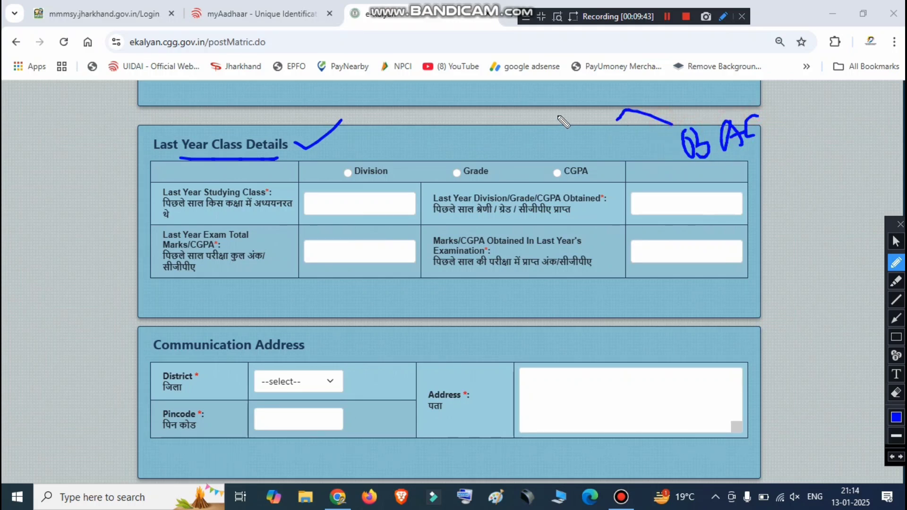
pyautogui.moveTo(558, 116); pyautogui.dragTo(565, 141)
pyautogui.moveTo(573, 108); pyautogui.dragTo(591, 141)
pyautogui.moveTo(584, 90)
pyautogui.mouseDown()
pyautogui.moveTo(600, 121)
pyautogui.moveTo(574, 142)
pyautogui.moveTo(611, 112)
pyautogui.moveTo(609, 100)
pyautogui.moveTo(770, 125)
pyautogui.mouseUp()
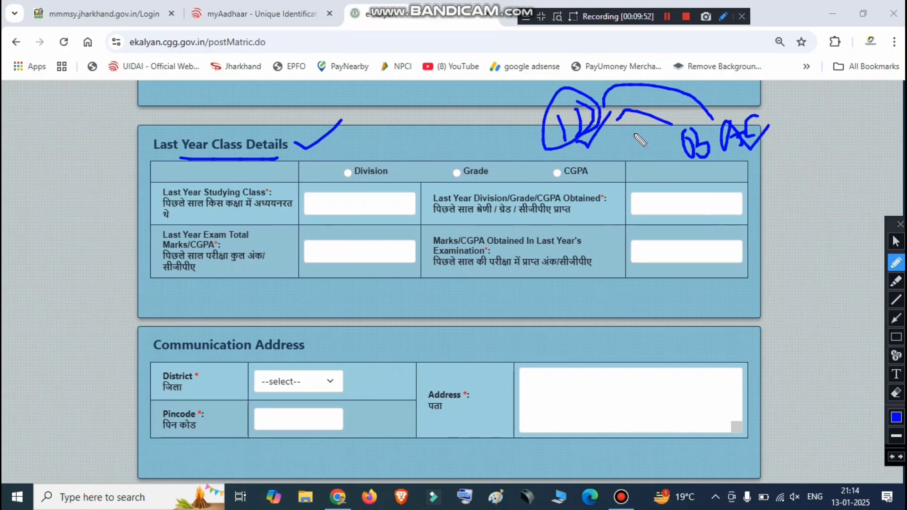
# Add lines to the circled 12 note, underline and tick the Division, Grade and CGPA options with the on-screen pen, and clear the marks.
pyautogui.moveTo(665, 144)
pyautogui.mouseDown()
pyautogui.moveTo(596, 134)
pyautogui.moveTo(625, 155)
pyautogui.mouseUp()
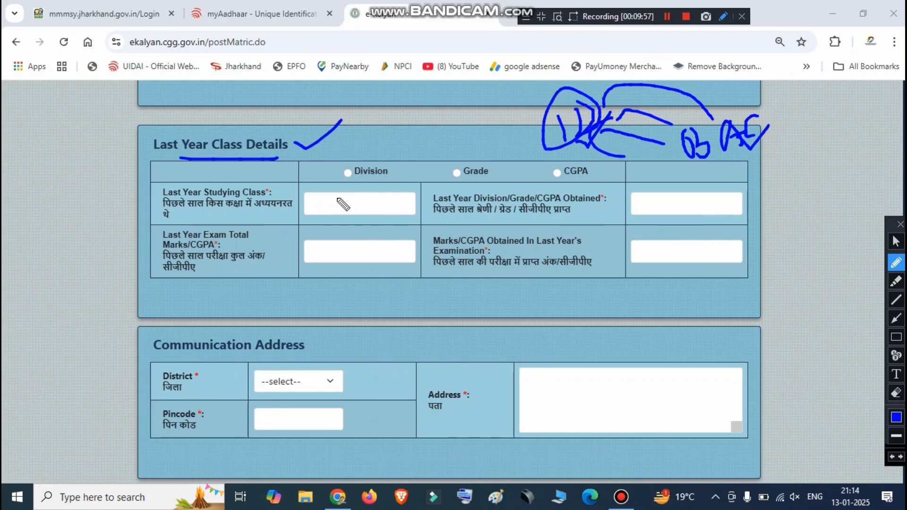
pyautogui.moveTo(334, 184); pyautogui.dragTo(593, 173)
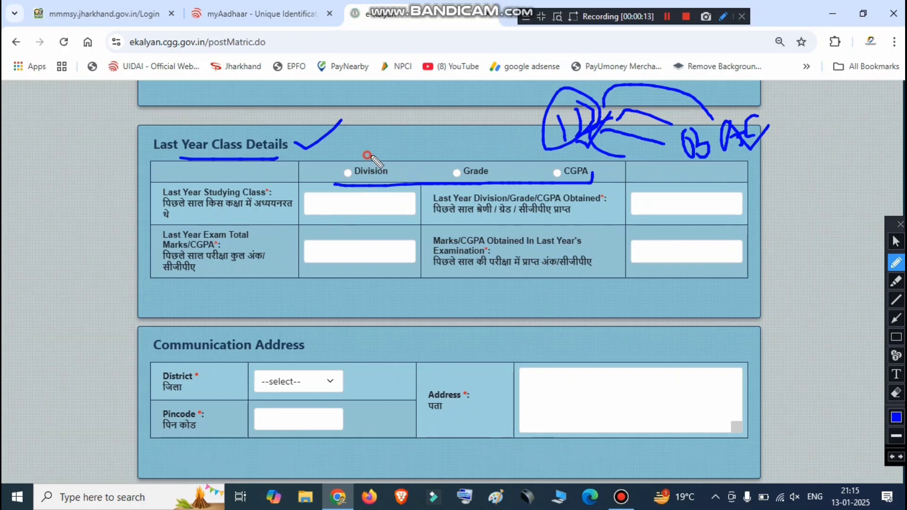
pyautogui.moveTo(367, 153); pyautogui.dragTo(392, 141)
pyautogui.moveTo(451, 151); pyautogui.dragTo(488, 133)
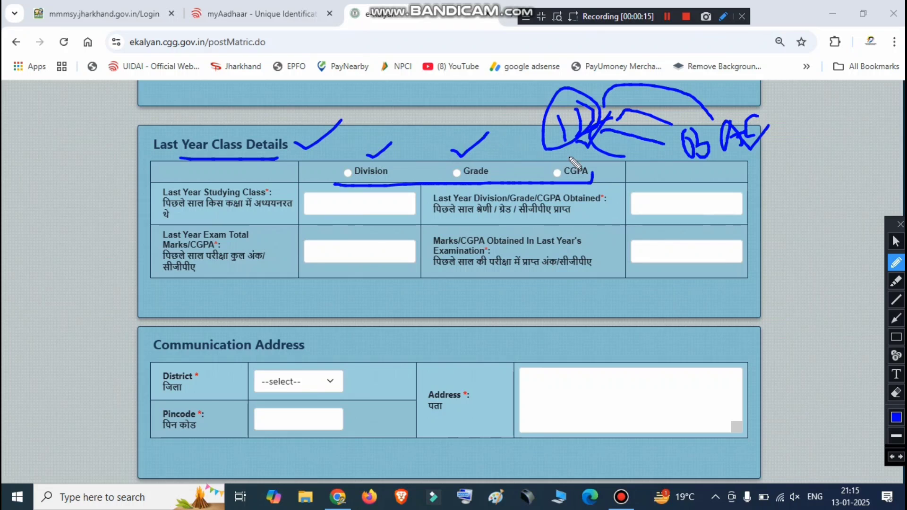
pyautogui.moveTo(588, 141)
pyautogui.mouseDown()
pyautogui.moveTo(569, 158)
pyautogui.moveTo(603, 141)
pyautogui.mouseUp()
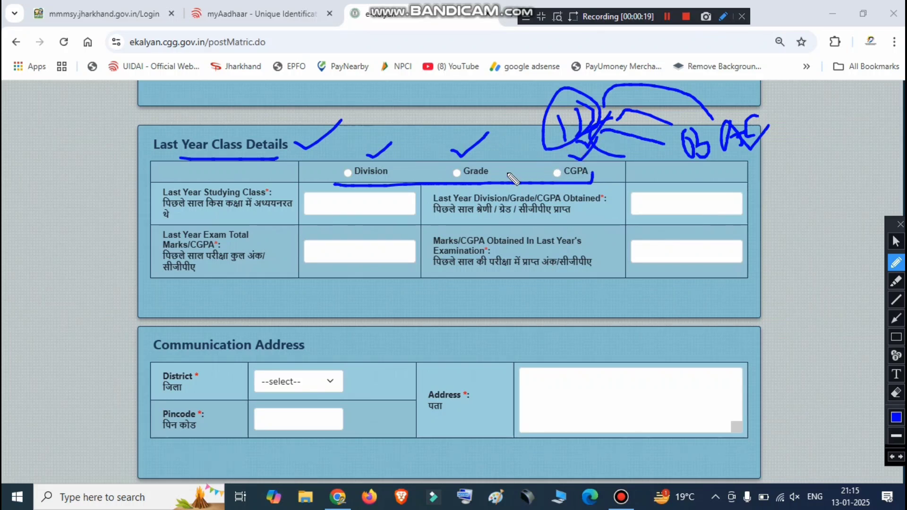
pyautogui.moveTo(480, 158)
pyautogui.mouseDown()
pyautogui.moveTo(523, 136)
pyautogui.moveTo(594, 152)
pyautogui.mouseUp()
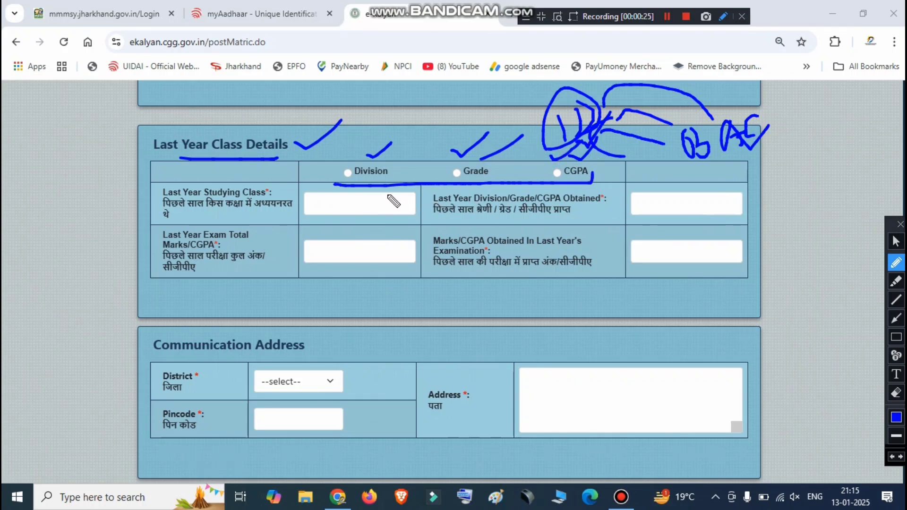
pyautogui.click(900, 224)
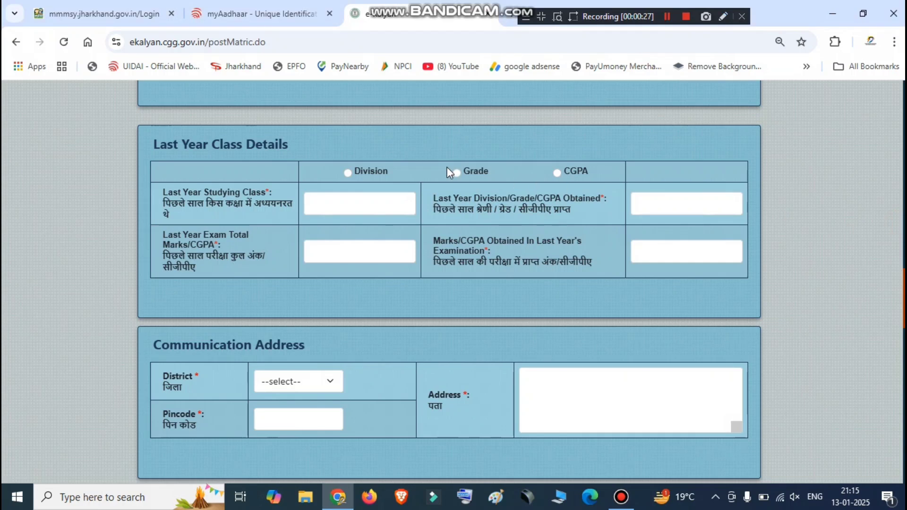
# Choose Division as the result type and enter INTERMEDITE as the last year studying class.
pyautogui.click(348, 173)
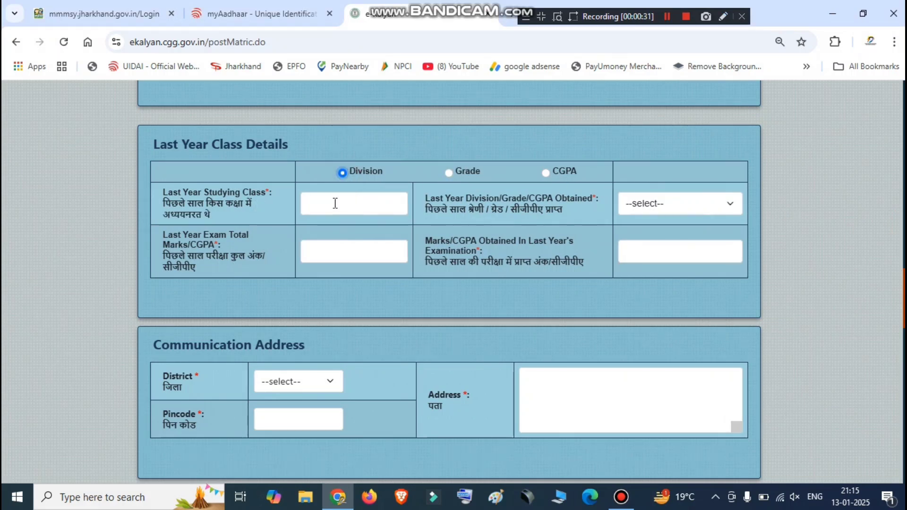
pyautogui.click(341, 200)
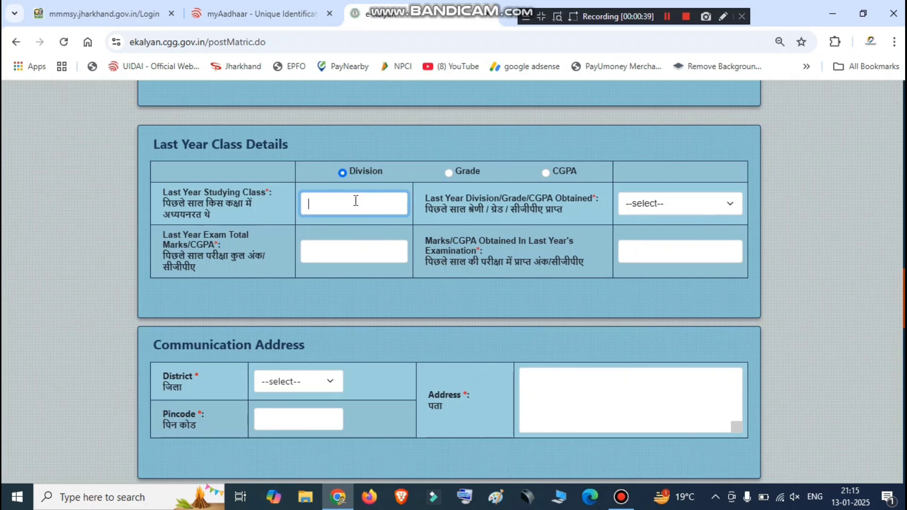
pyautogui.write('1')
pyautogui.press('BackSpace')
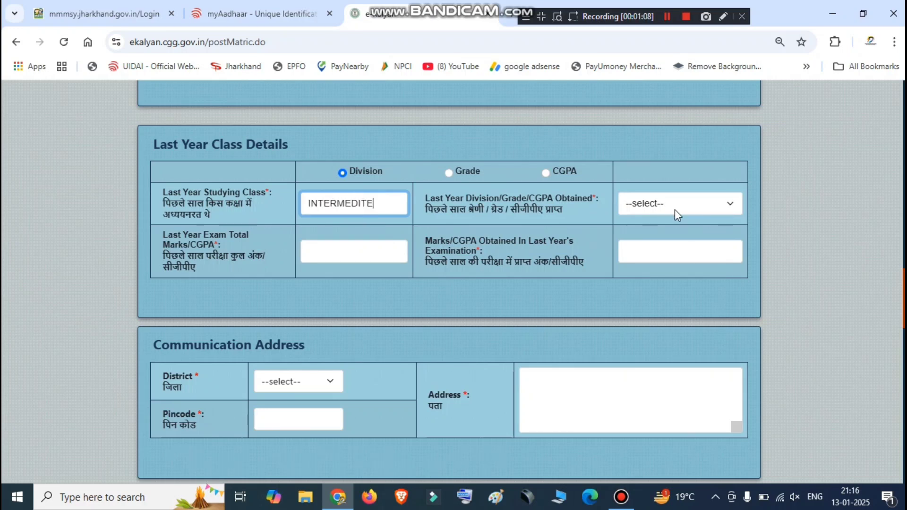
# Set the last year division obtained to First Division.
pyautogui.click(677, 208)
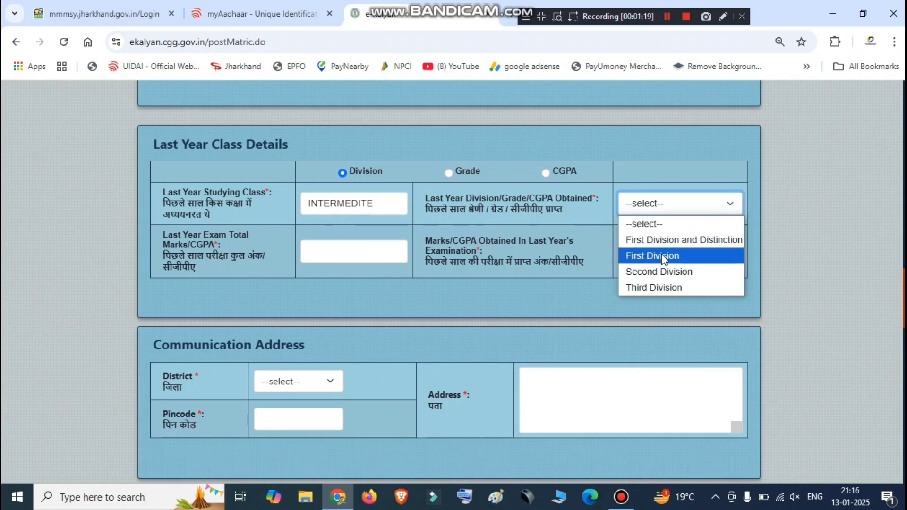
pyautogui.click(666, 288)
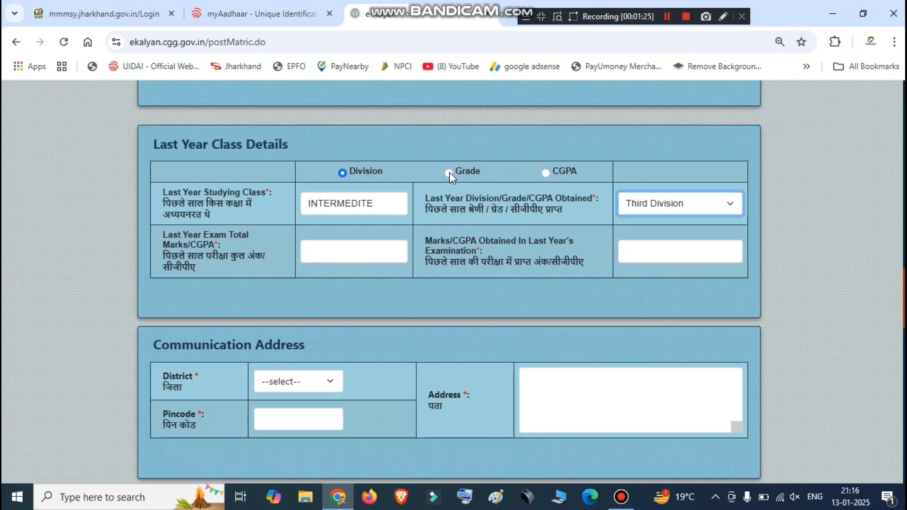
pyautogui.click(687, 203)
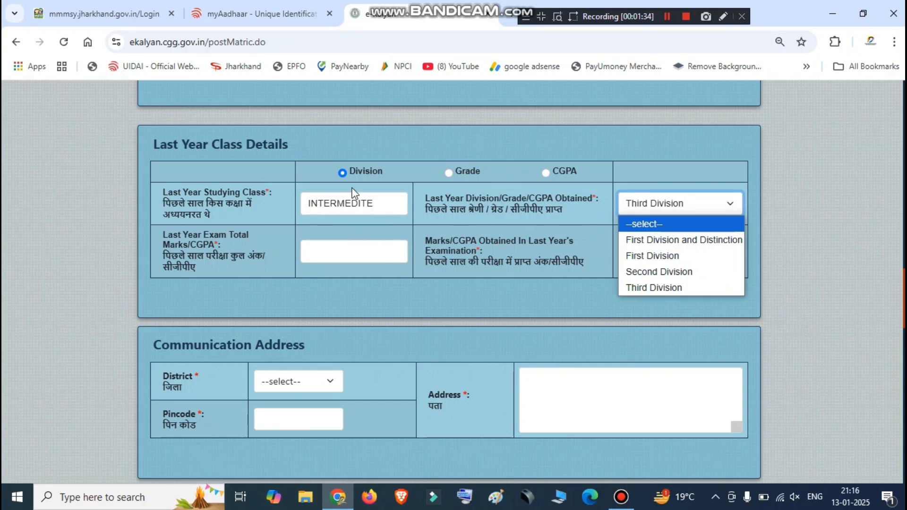
pyautogui.doubleClick(379, 203)
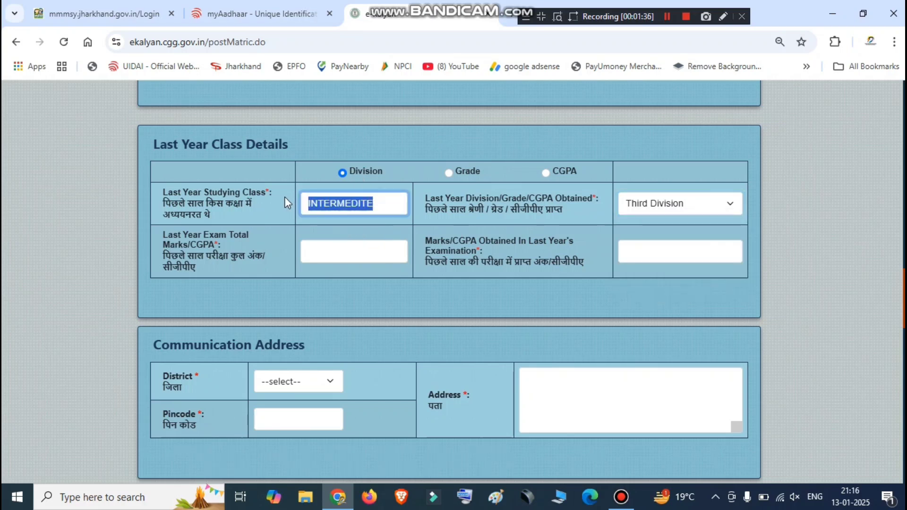
pyautogui.click(661, 204)
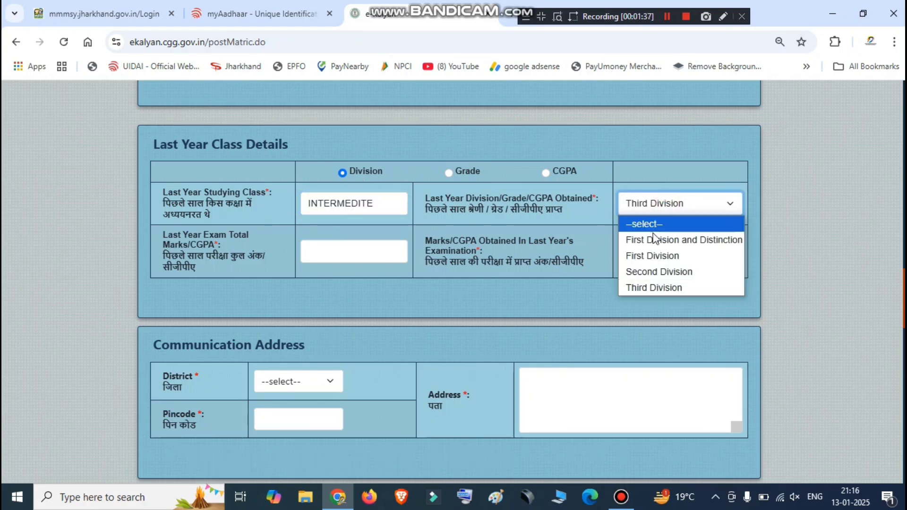
pyautogui.click(650, 258)
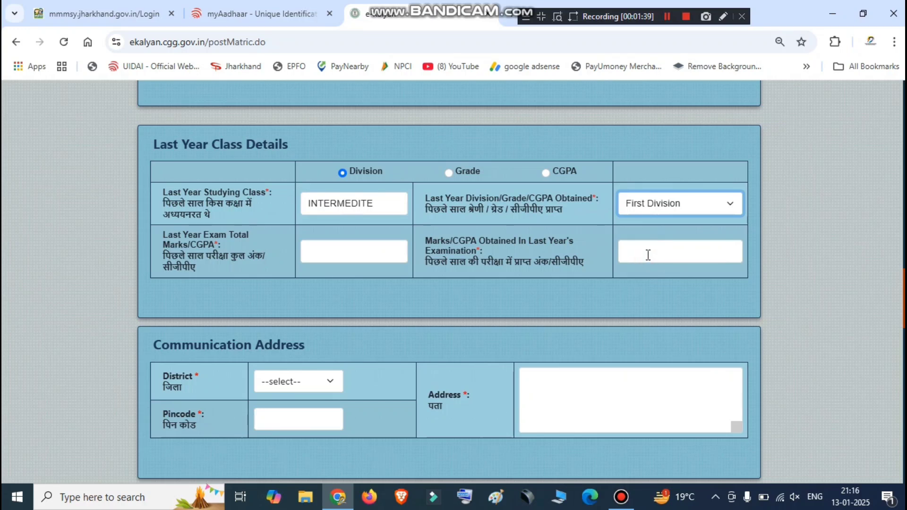
# Enter 500 as the last year exam total marks and 350 as the marks obtained, and highlight the Hindi label for obtained marks.
pyautogui.click(334, 253)
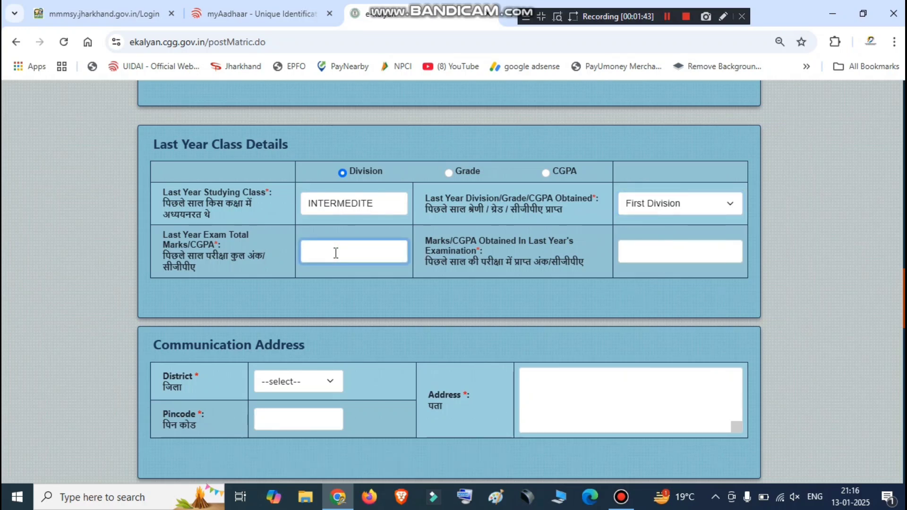
pyautogui.write('500')
pyautogui.click(653, 251)
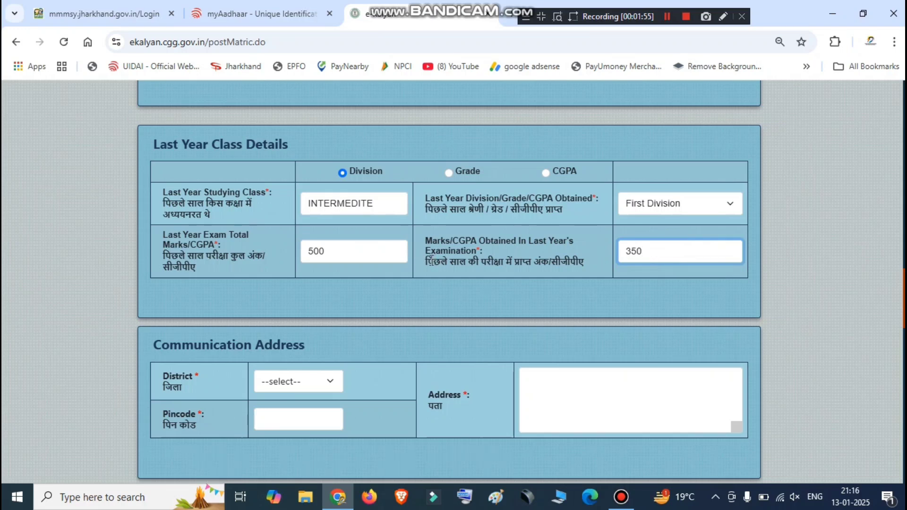
pyautogui.moveTo(431, 259); pyautogui.dragTo(579, 261)
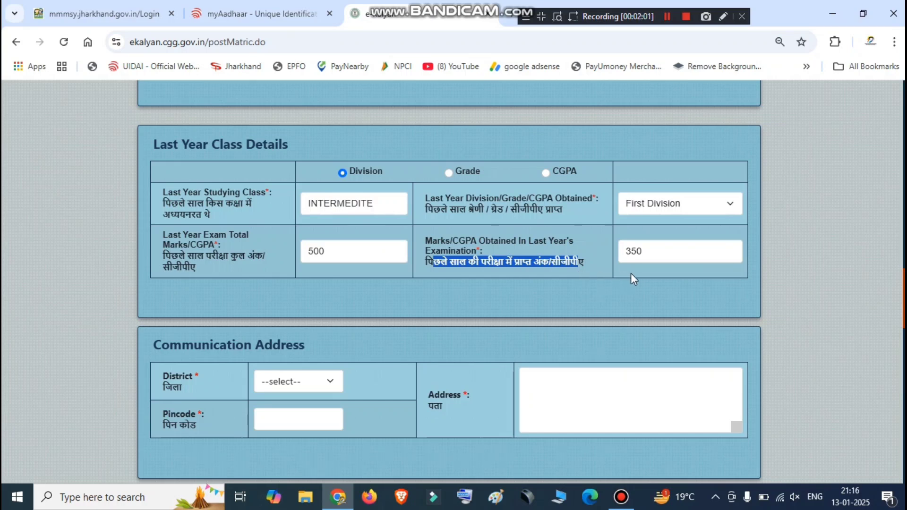
# Mark the Communication Address heading and its district, pincode and address fields with the on-screen pen.
pyautogui.scroll(-3, 625, 270)
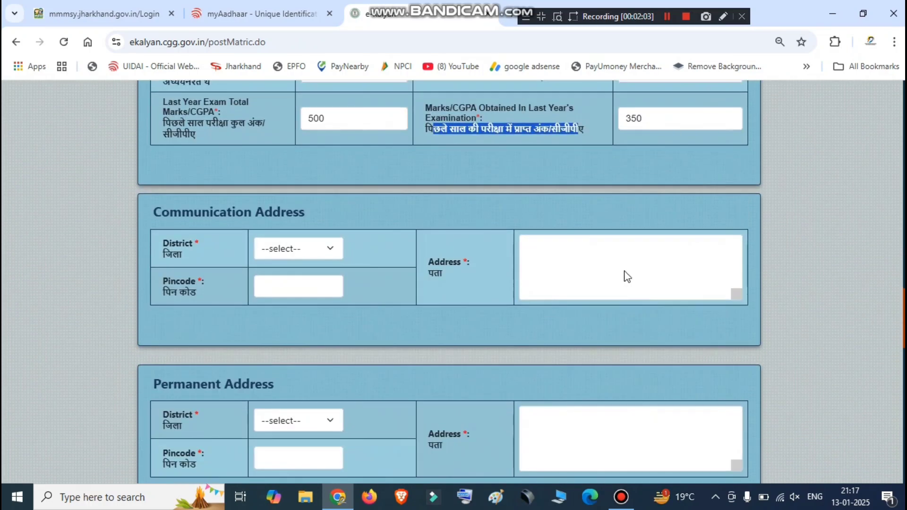
pyautogui.scroll(-1, 468, 251)
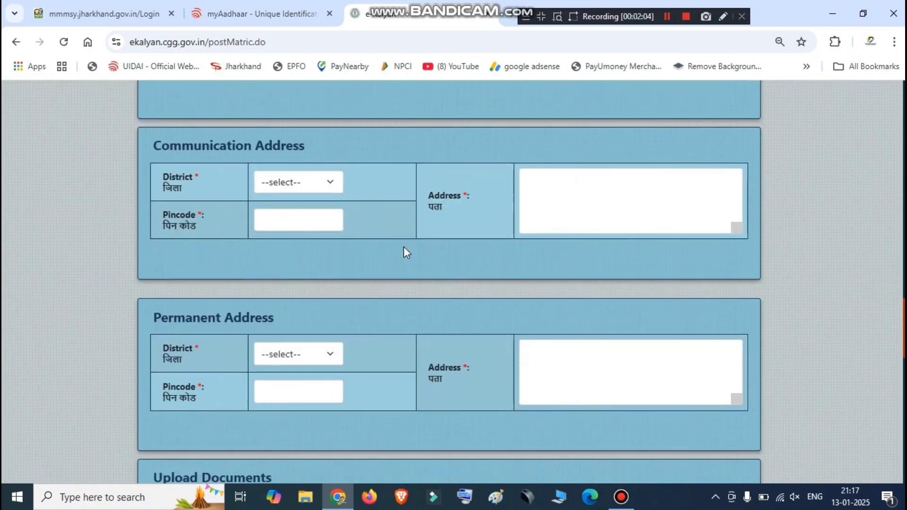
pyautogui.click(722, 16)
pyautogui.moveTo(208, 163); pyautogui.dragTo(276, 144)
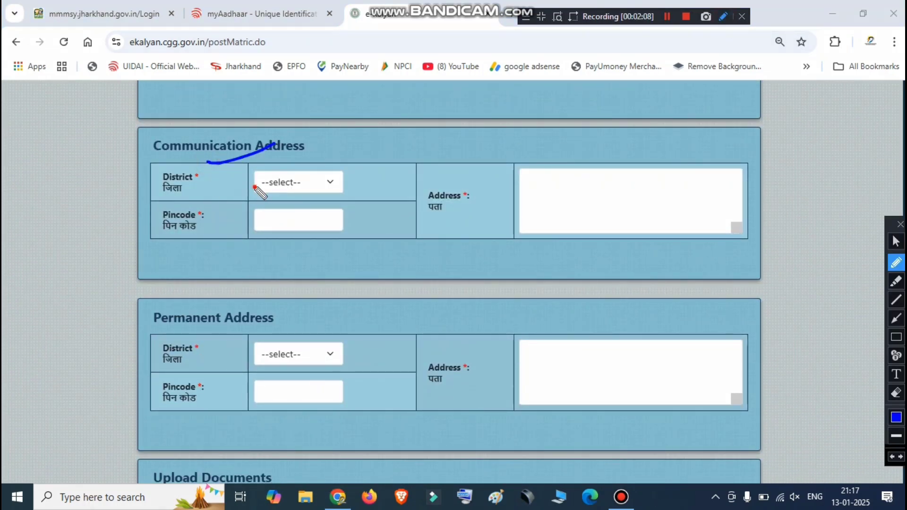
pyautogui.moveTo(254, 188); pyautogui.dragTo(304, 169)
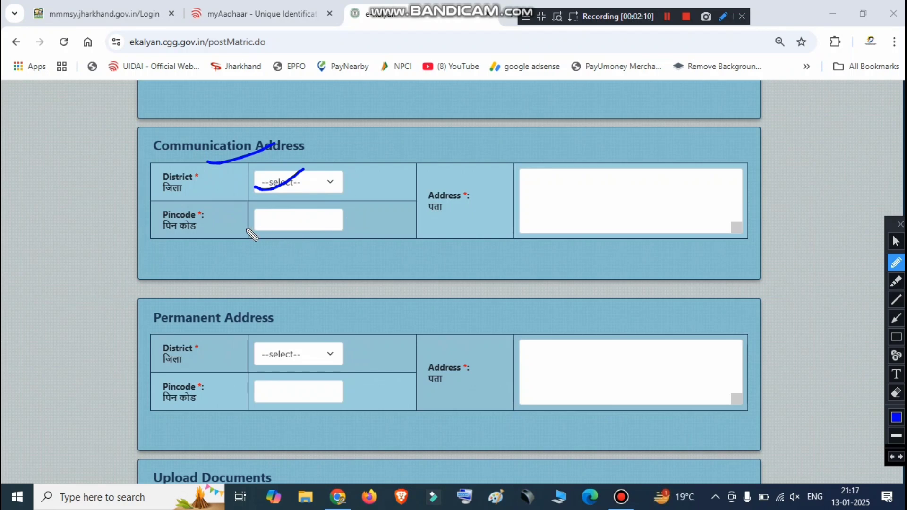
pyautogui.moveTo(244, 228)
pyautogui.mouseDown()
pyautogui.moveTo(279, 232)
pyautogui.moveTo(315, 215)
pyautogui.mouseUp()
pyautogui.moveTo(535, 193); pyautogui.dragTo(606, 176)
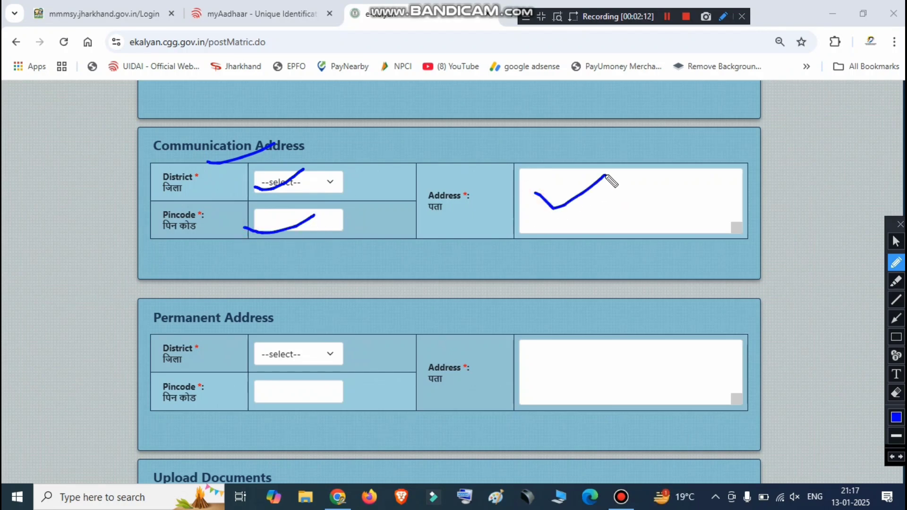
# Tick the Permanent Address heading and its district, pincode and address fields with the pen, and clear all marks.
pyautogui.moveTo(207, 323); pyautogui.dragTo(308, 301)
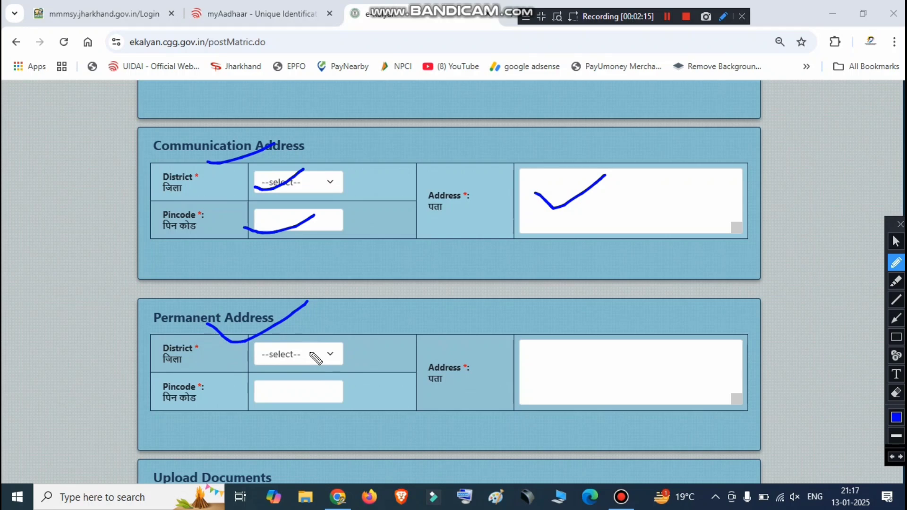
pyautogui.moveTo(267, 363); pyautogui.dragTo(309, 358)
pyautogui.moveTo(278, 400)
pyautogui.mouseDown()
pyautogui.moveTo(291, 412)
pyautogui.moveTo(333, 392)
pyautogui.mouseUp()
pyautogui.moveTo(542, 362)
pyautogui.mouseDown()
pyautogui.moveTo(568, 387)
pyautogui.moveTo(647, 344)
pyautogui.mouseUp()
pyautogui.click(900, 224)
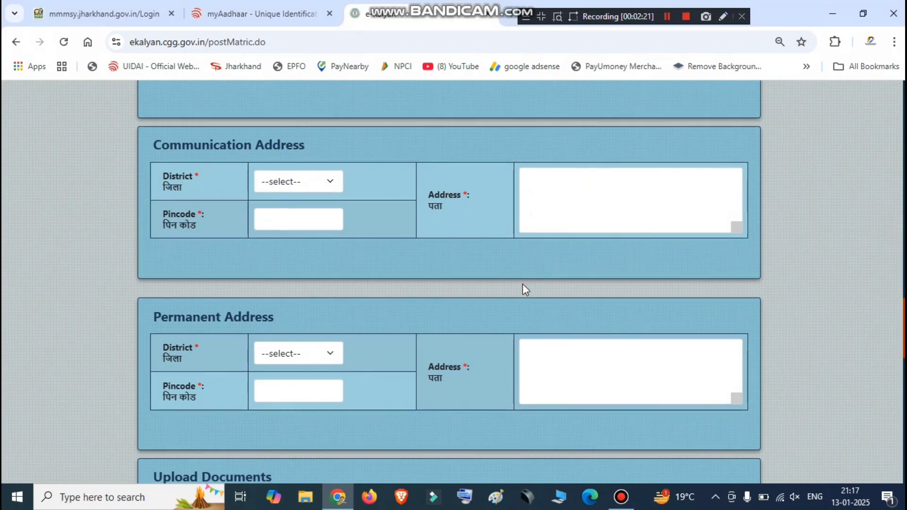
# Tick the student photo upload and underline the Hindi note about online issued certificates in Upload Documents with the on-screen pen.
pyautogui.scroll(-6, 522, 286)
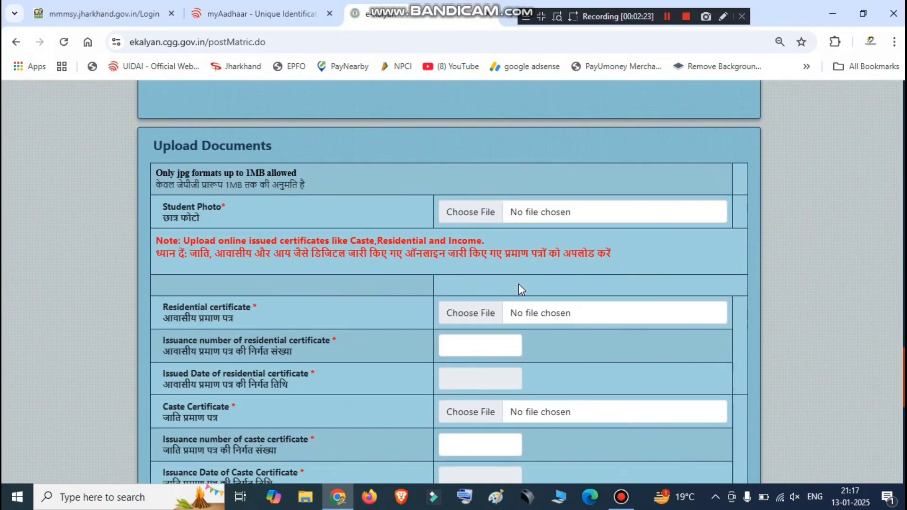
pyautogui.click(722, 18)
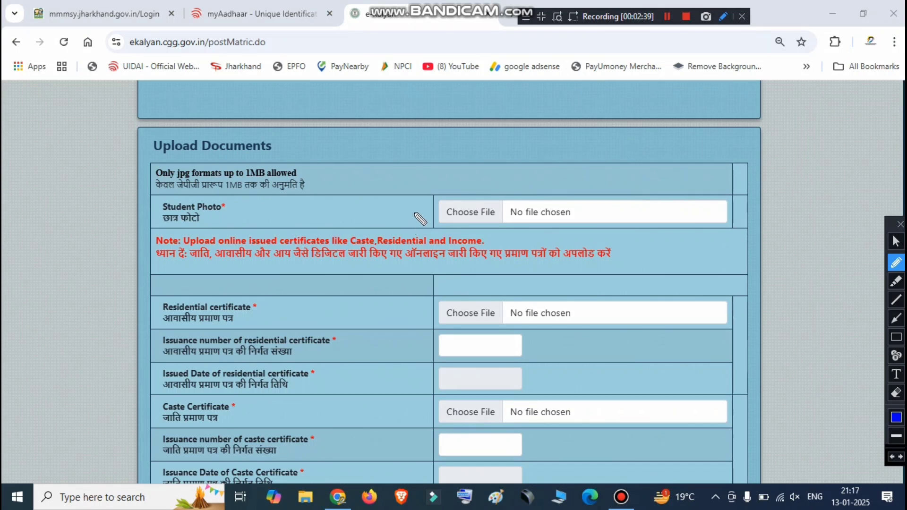
pyautogui.moveTo(415, 210)
pyautogui.mouseDown()
pyautogui.moveTo(475, 202)
pyautogui.moveTo(490, 181)
pyautogui.mouseUp()
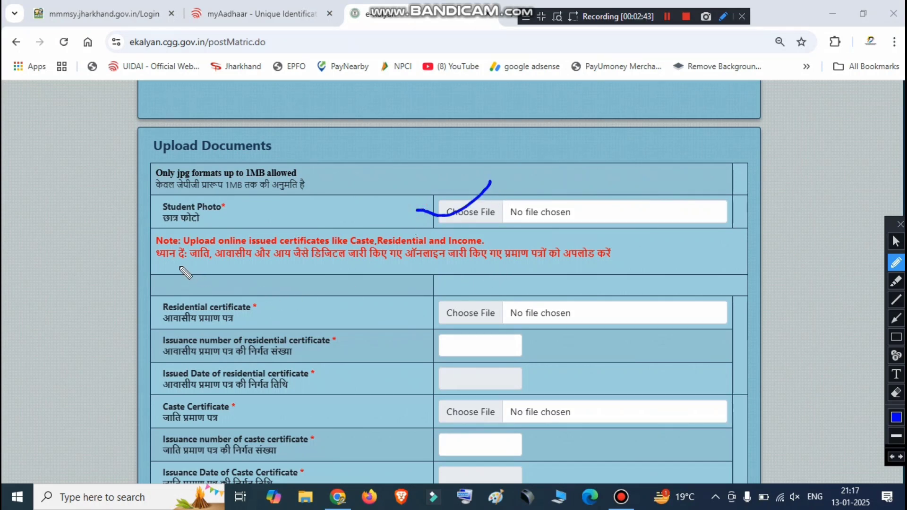
pyautogui.moveTo(176, 266); pyautogui.dragTo(632, 263)
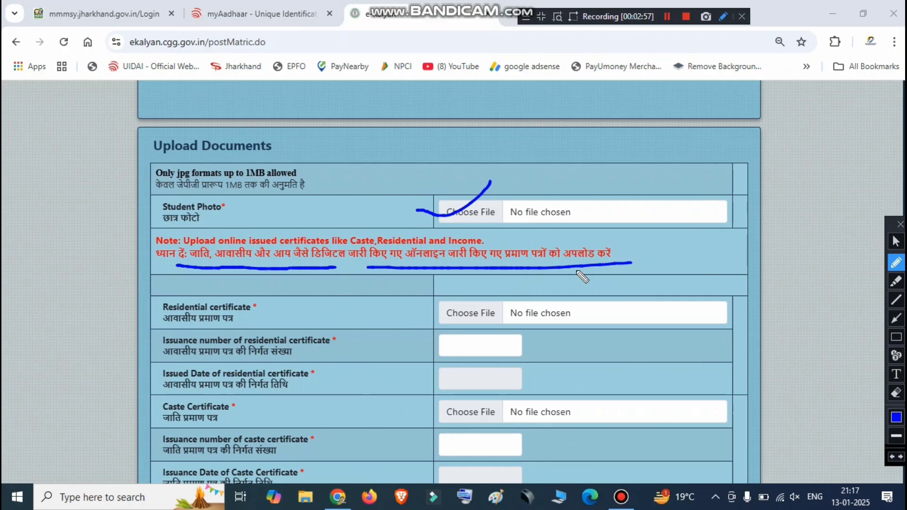
# Mark the residential certificate label, circle its file upload, and tick its issuance number and issued date fields with the on-screen pen.
pyautogui.moveTo(311, 316); pyautogui.dragTo(388, 316)
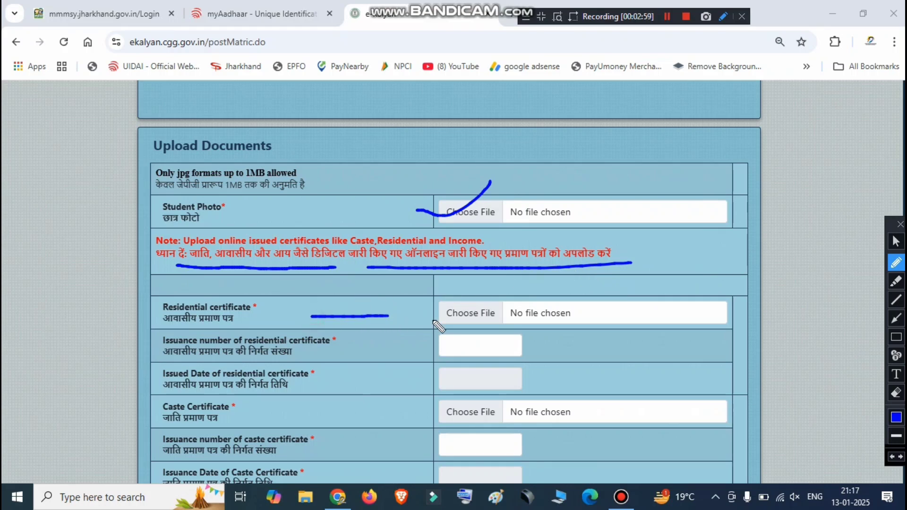
pyautogui.moveTo(486, 301)
pyautogui.mouseDown()
pyautogui.moveTo(456, 297)
pyautogui.moveTo(498, 326)
pyautogui.moveTo(475, 297)
pyautogui.mouseUp()
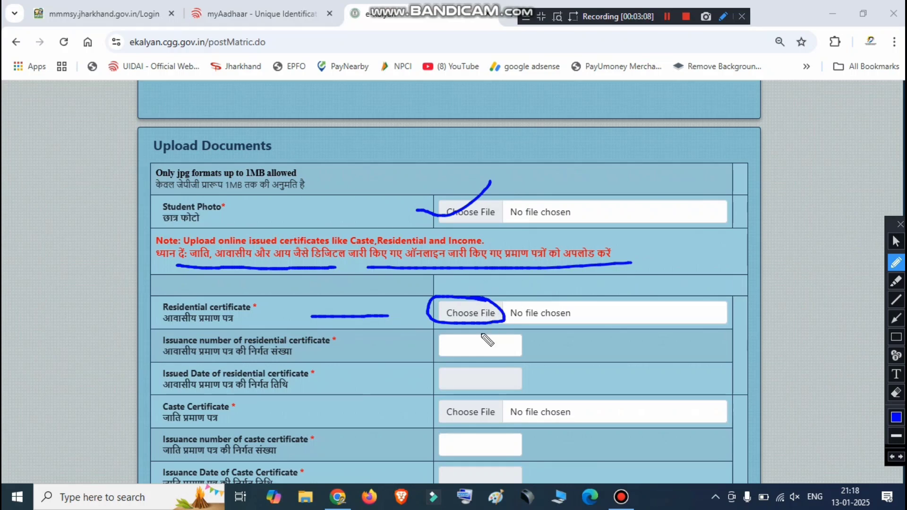
pyautogui.moveTo(425, 341); pyautogui.dragTo(456, 343)
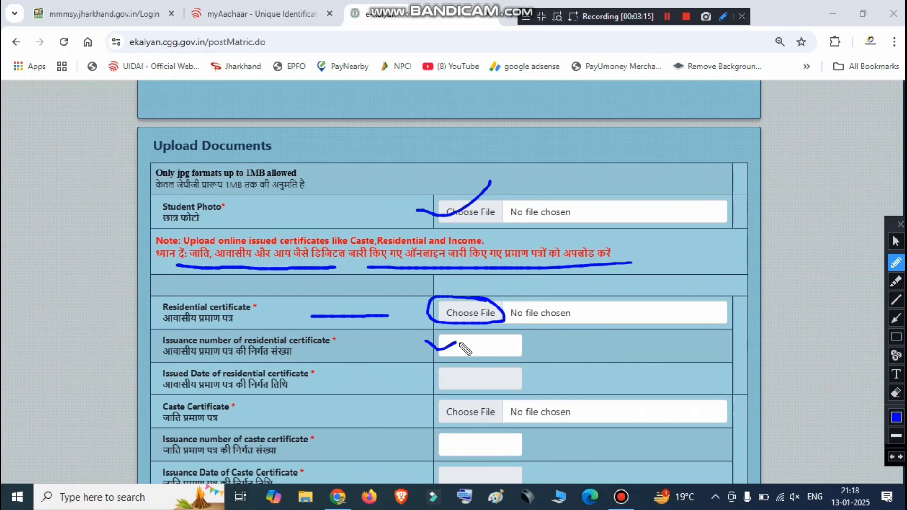
pyautogui.moveTo(459, 344); pyautogui.dragTo(496, 338)
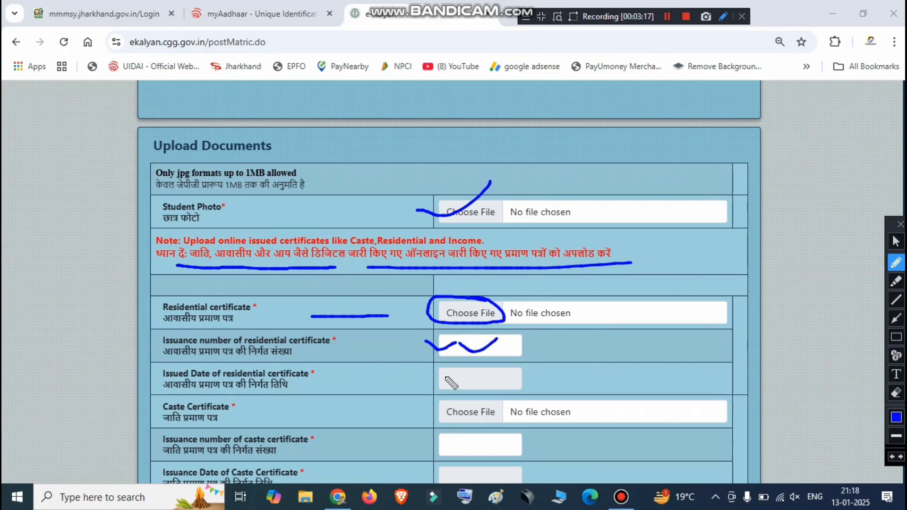
pyautogui.moveTo(445, 378); pyautogui.dragTo(492, 371)
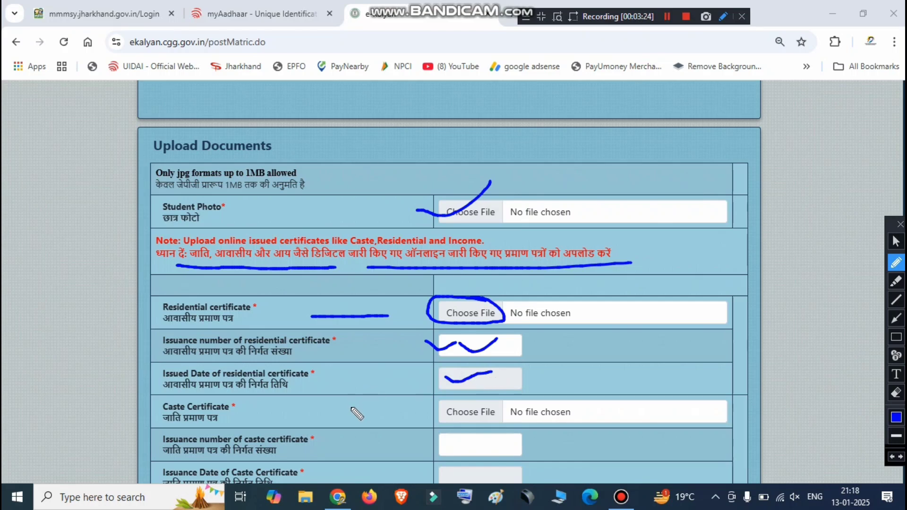
# Tick the caste certificate upload, its issuance number and its issuance date with the pen, clearing the existing marks before the date.
pyautogui.moveTo(350, 407); pyautogui.dragTo(462, 400)
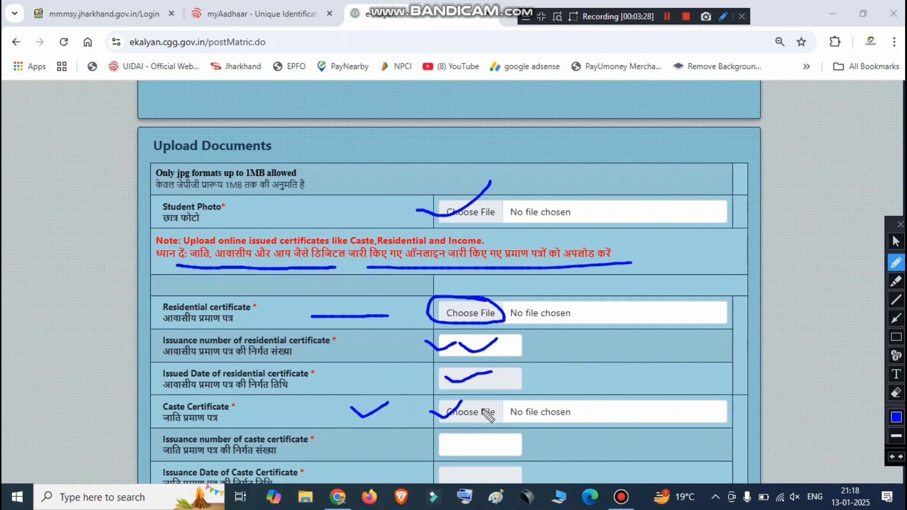
pyautogui.moveTo(442, 438)
pyautogui.mouseDown()
pyautogui.moveTo(465, 448)
pyautogui.moveTo(481, 438)
pyautogui.mouseUp()
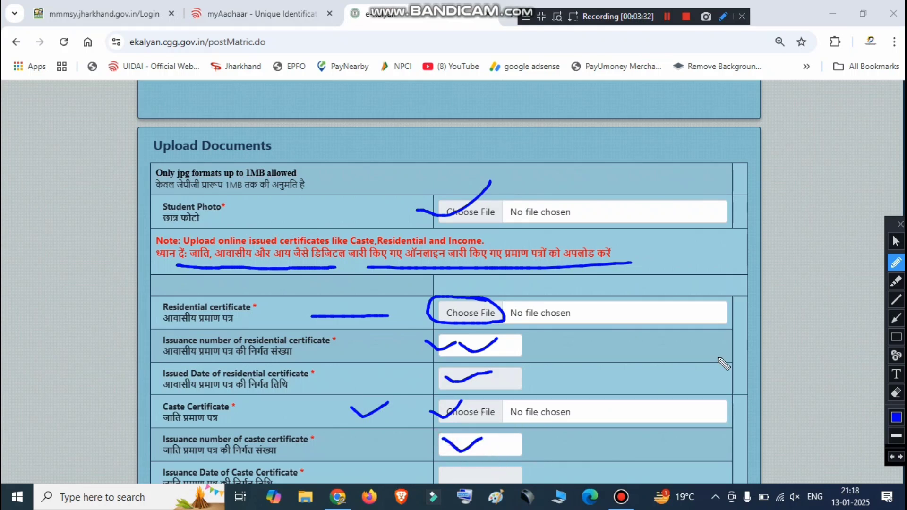
pyautogui.click(899, 224)
pyautogui.scroll(-3, 611, 378)
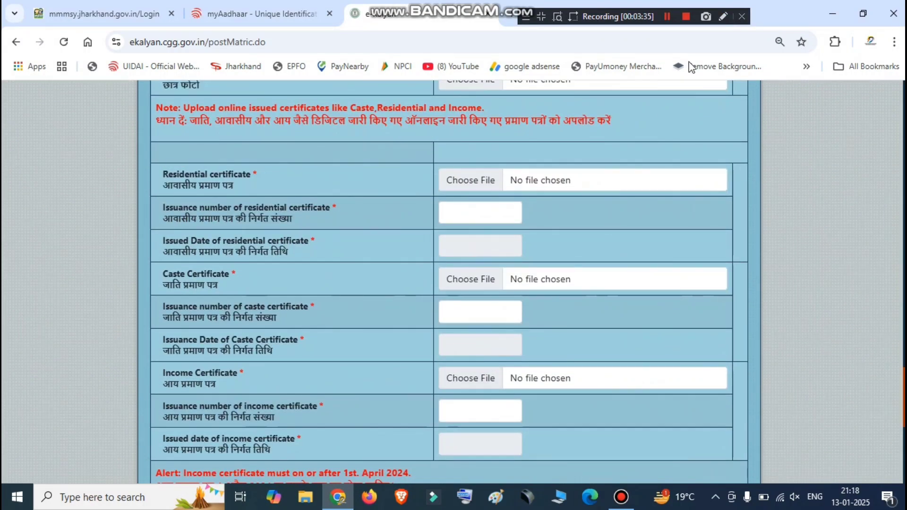
pyautogui.click(722, 16)
pyautogui.moveTo(434, 349); pyautogui.dragTo(472, 334)
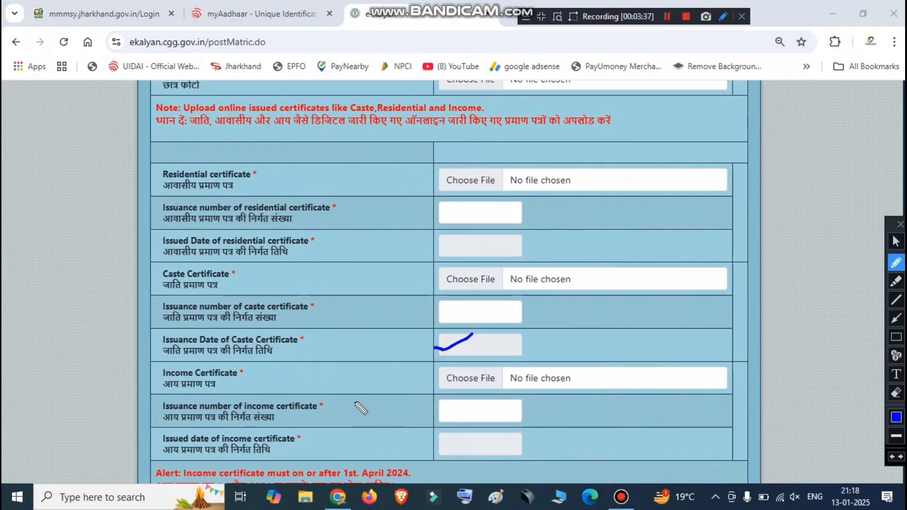
# Mark the income certificate upload, issuance number and issued date fields with the pen, and clear all marks.
pyautogui.moveTo(292, 380)
pyautogui.mouseDown()
pyautogui.moveTo(386, 367)
pyautogui.moveTo(402, 392)
pyautogui.moveTo(499, 368)
pyautogui.mouseUp()
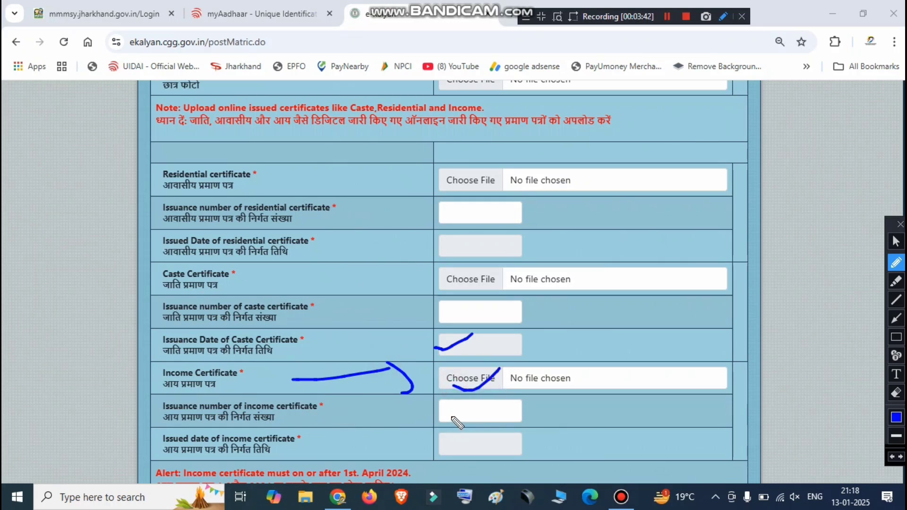
pyautogui.moveTo(446, 412)
pyautogui.mouseDown()
pyautogui.moveTo(478, 404)
pyautogui.moveTo(496, 414)
pyautogui.moveTo(513, 402)
pyautogui.mouseUp()
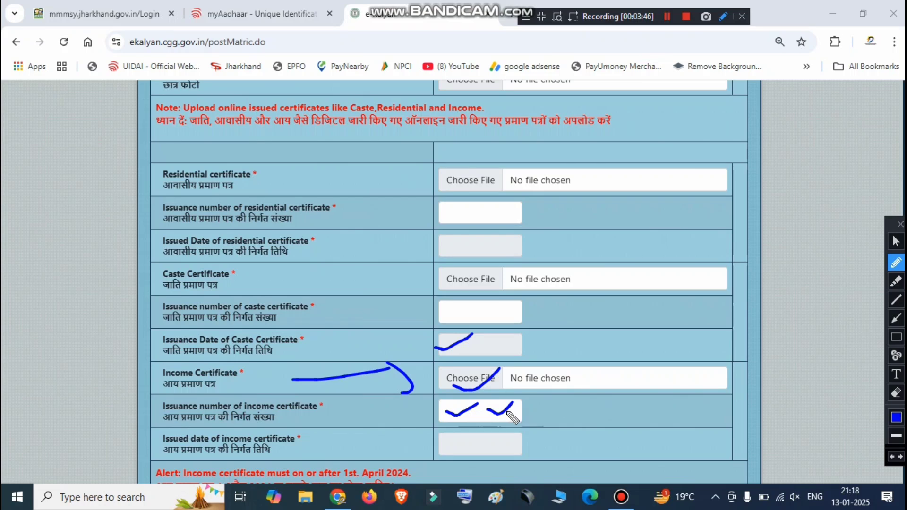
pyautogui.moveTo(297, 450); pyautogui.dragTo(361, 448)
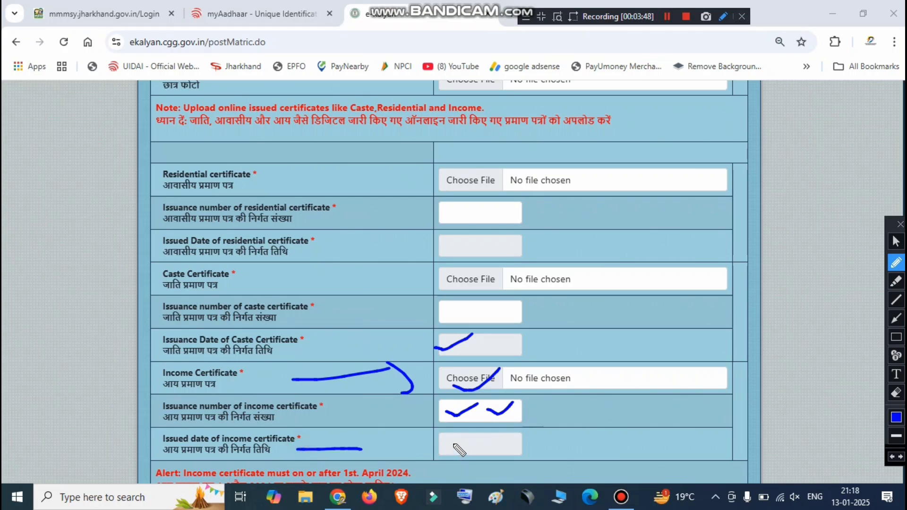
pyautogui.moveTo(449, 437)
pyautogui.mouseDown()
pyautogui.moveTo(455, 445)
pyautogui.moveTo(522, 435)
pyautogui.mouseUp()
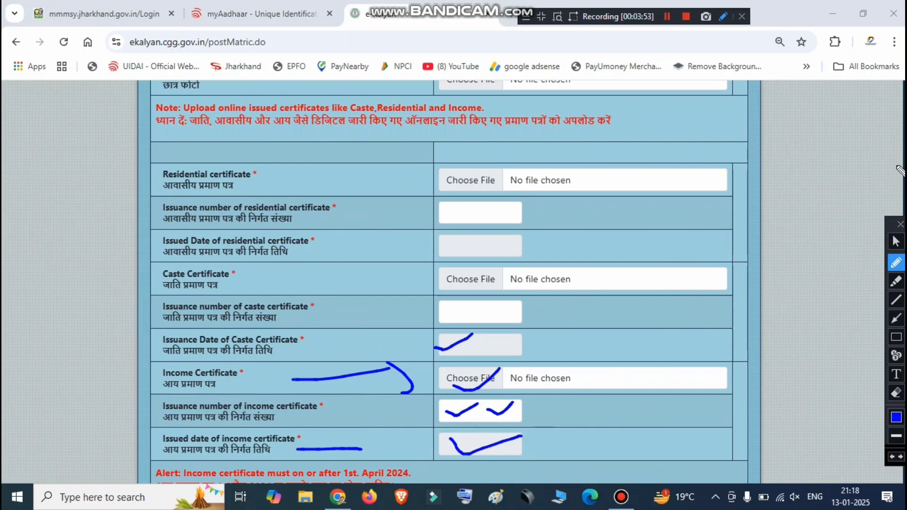
pyautogui.click(900, 223)
# Underline the Hindi alert about the income certificate's 1 April 2024 date requirement with the on-screen pen.
pyautogui.scroll(-3, 680, 283)
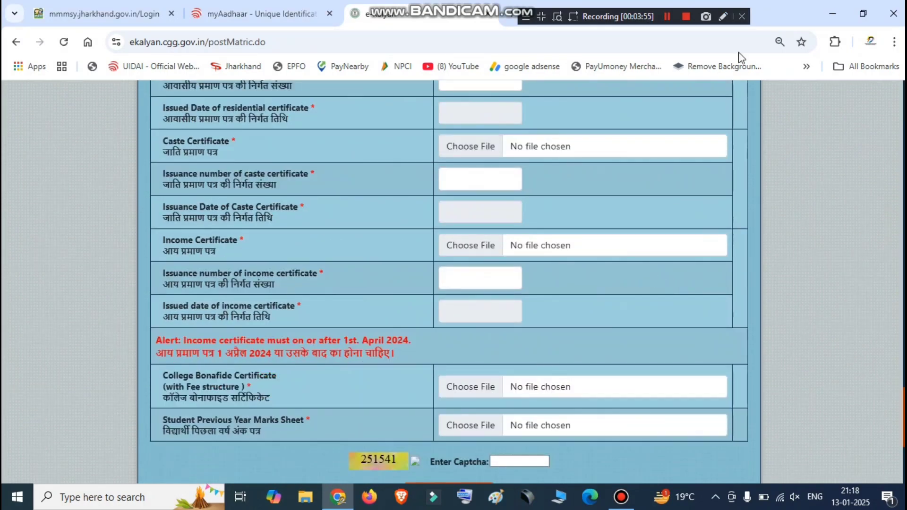
pyautogui.click(722, 16)
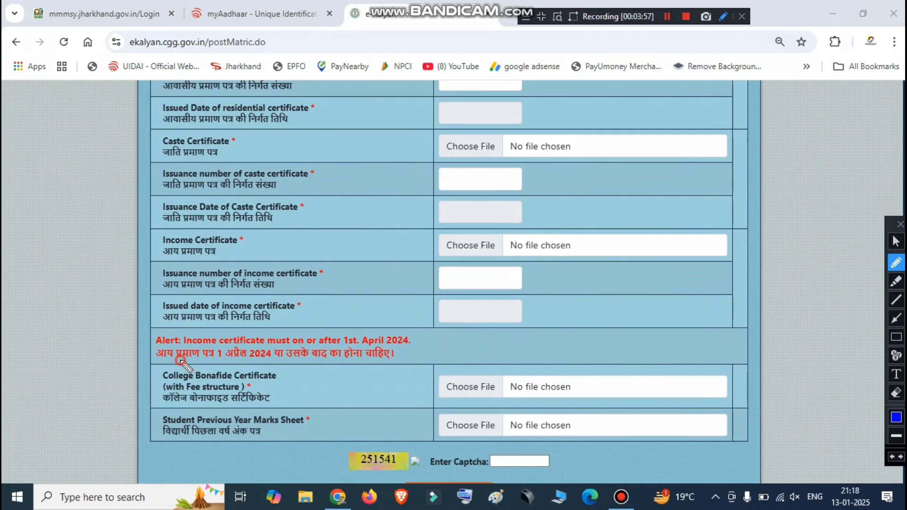
pyautogui.moveTo(180, 361); pyautogui.dragTo(393, 362)
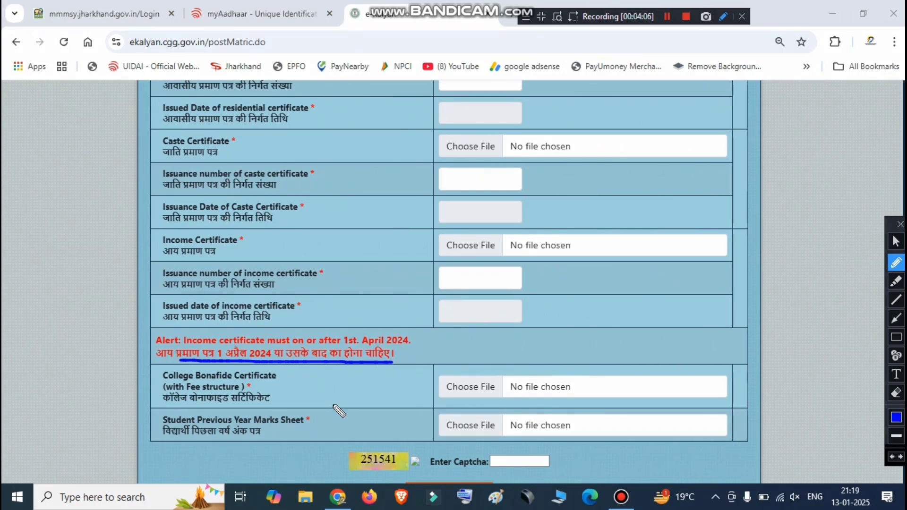
# Mark the College Bonafide Certificate upload and tick the Student Previous Year Marks Sheet upload with the pen.
pyautogui.moveTo(294, 391); pyautogui.dragTo(352, 388)
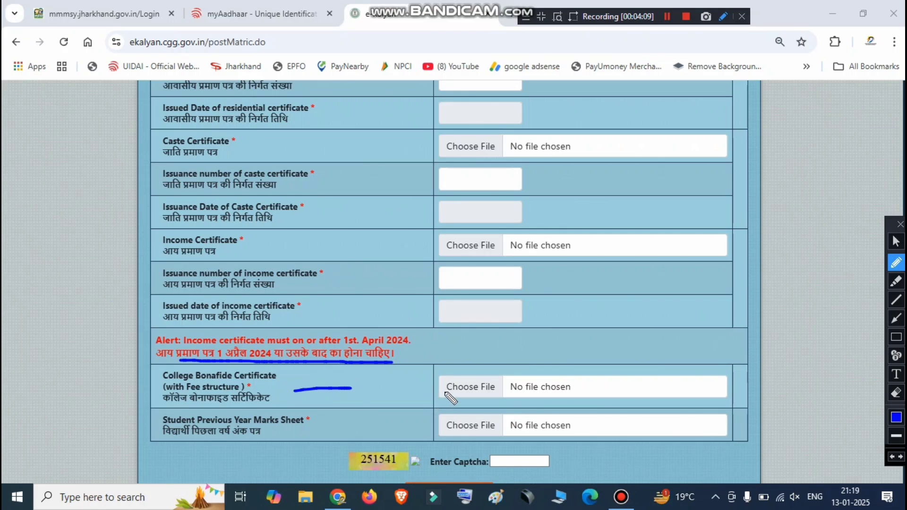
pyautogui.moveTo(416, 382)
pyautogui.mouseDown()
pyautogui.moveTo(434, 391)
pyautogui.moveTo(454, 379)
pyautogui.mouseUp()
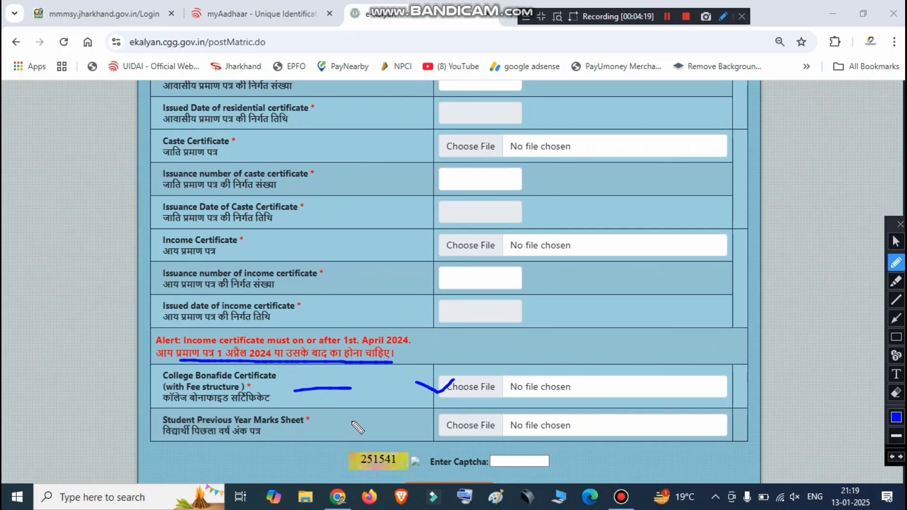
pyautogui.moveTo(398, 422)
pyautogui.mouseDown()
pyautogui.moveTo(447, 418)
pyautogui.moveTo(472, 439)
pyautogui.moveTo(488, 420)
pyautogui.mouseUp()
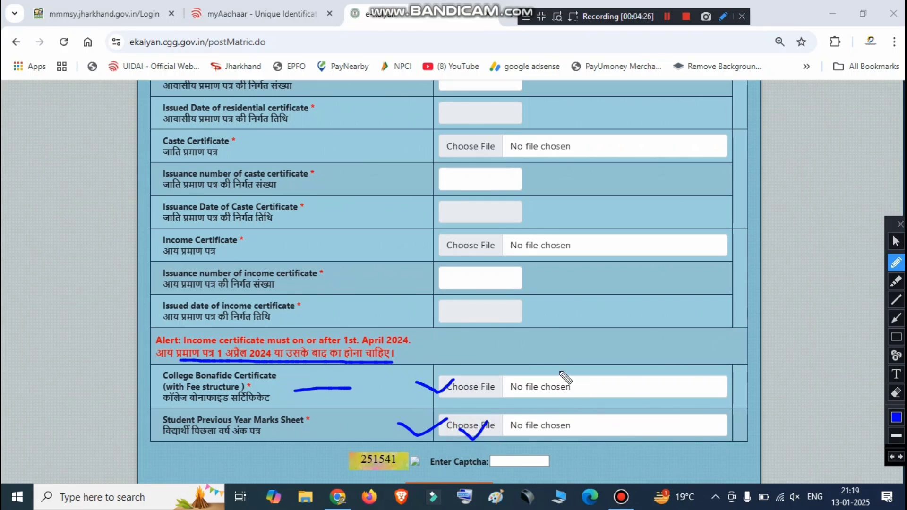
pyautogui.moveTo(426, 434); pyautogui.dragTo(473, 411)
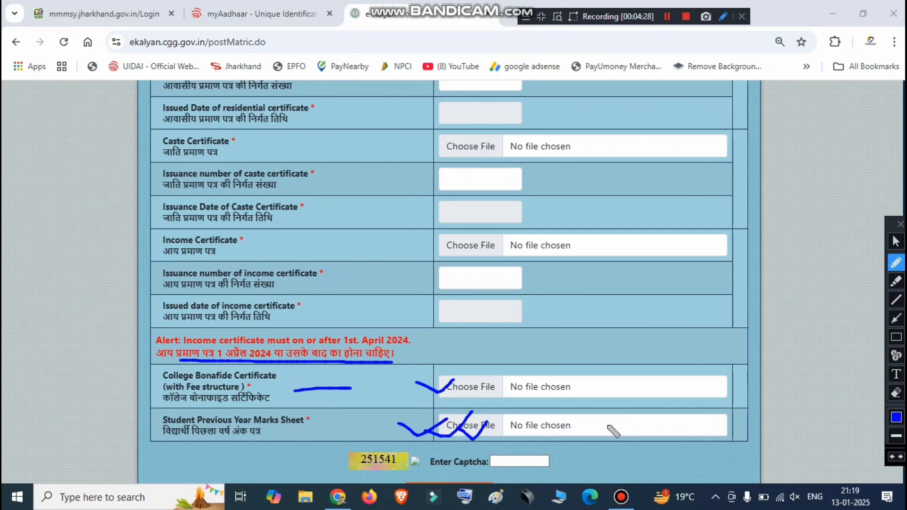
# Tick the captcha image and the Enter Captcha field with the pen, and clear all marks.
pyautogui.moveTo(373, 471)
pyautogui.mouseDown()
pyautogui.moveTo(397, 477)
pyautogui.moveTo(414, 457)
pyautogui.mouseUp()
pyautogui.moveTo(511, 469); pyautogui.dragTo(562, 441)
pyautogui.click(900, 223)
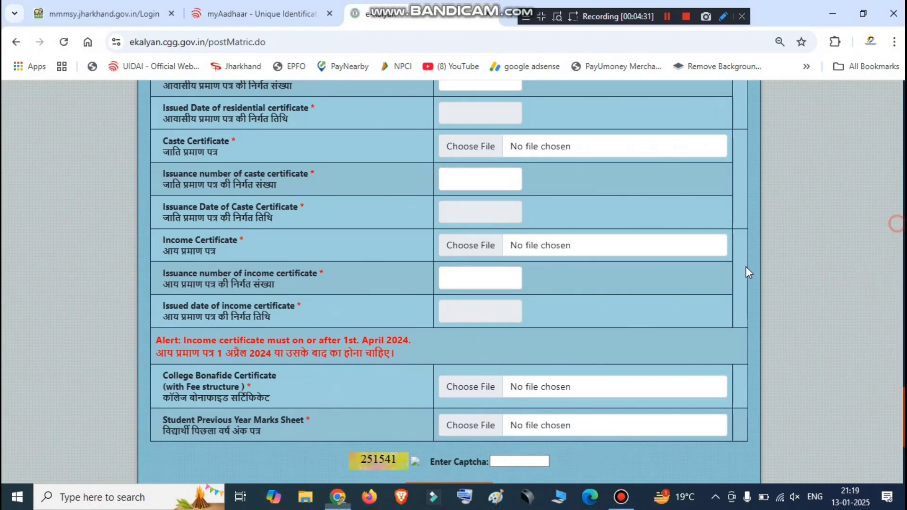
# Review the certificate uploads, captcha and preview area at the end of the form, and the last year class details.
pyautogui.scroll(-4, 657, 298)
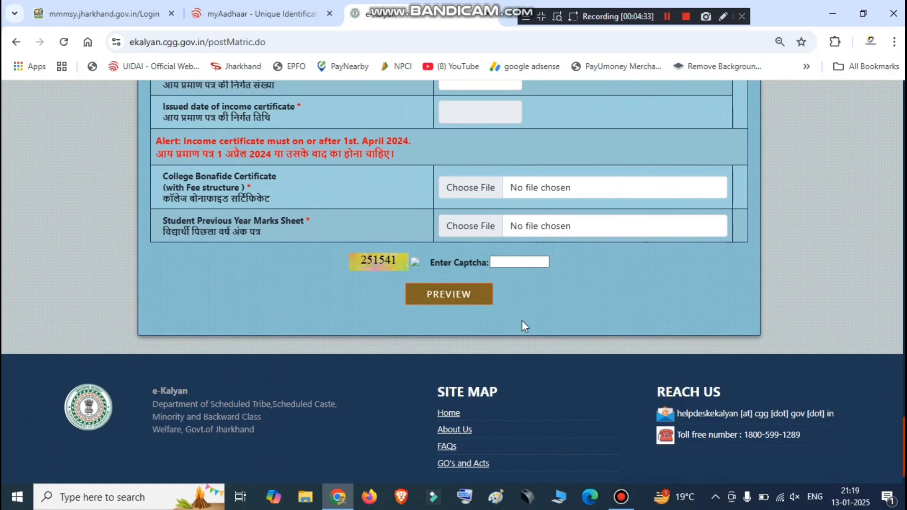
pyautogui.scroll(7, 524, 326)
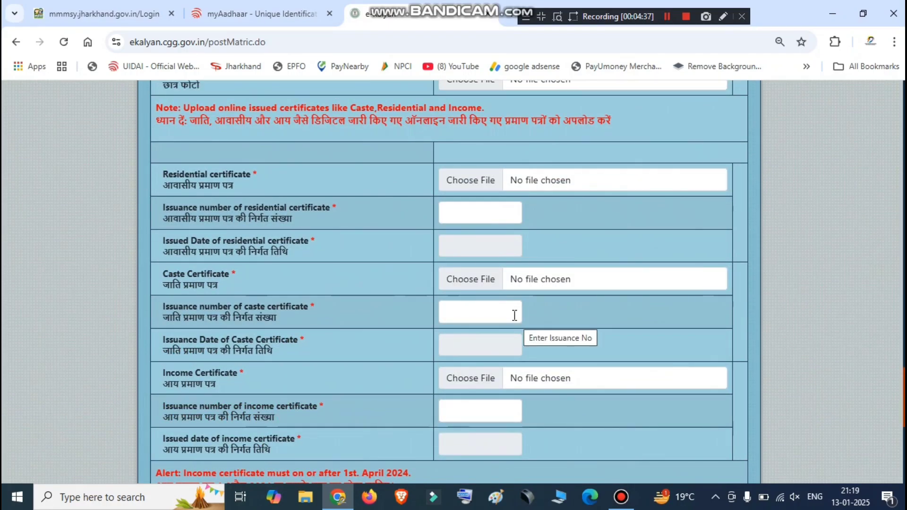
pyautogui.scroll(-6, 517, 320)
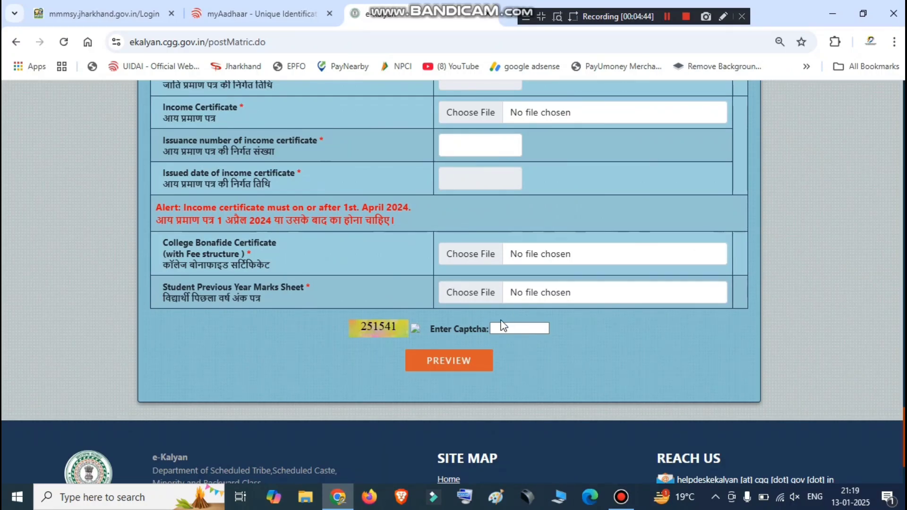
pyautogui.scroll(10, 92, 115)
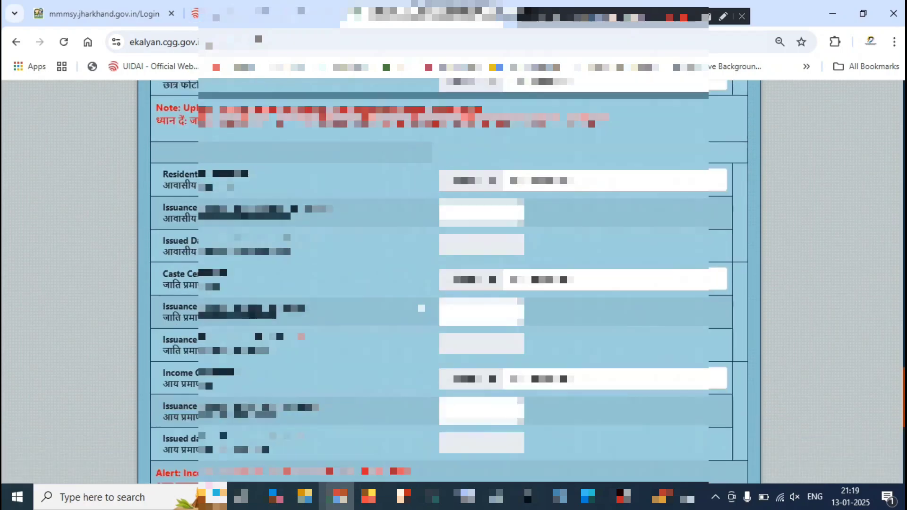
pyautogui.scroll(10, 449, 284)
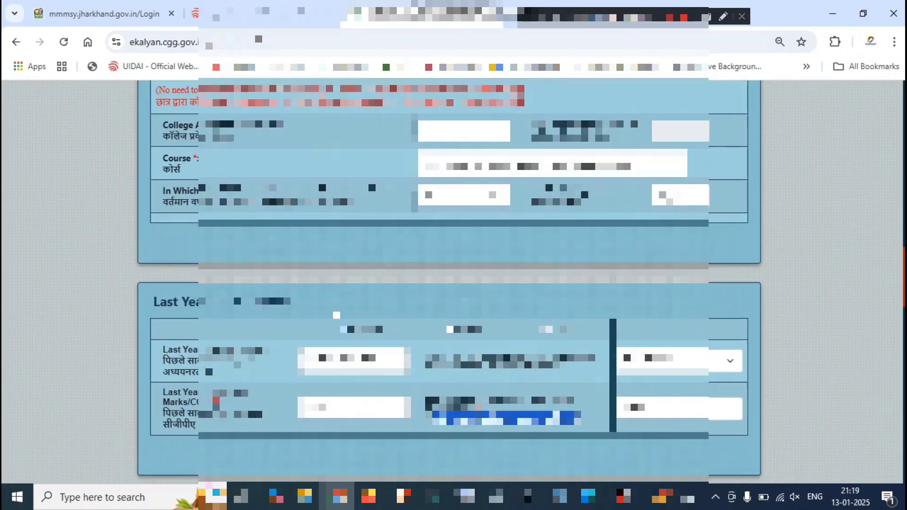
# Open the submitted application for academic year 2023-24 from the student links and bring up its print dialog.
pyautogui.scroll(7, 335, 314)
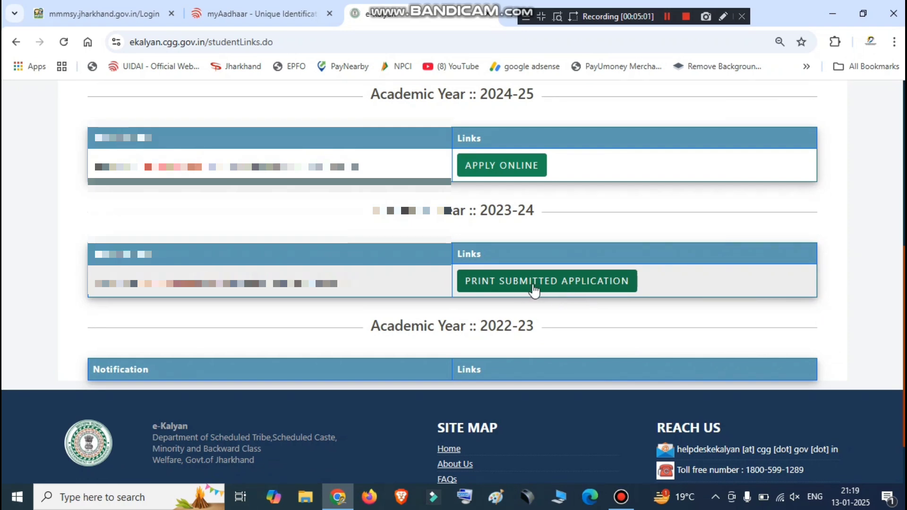
pyautogui.click(583, 287)
pyautogui.scroll(-5, 599, 282)
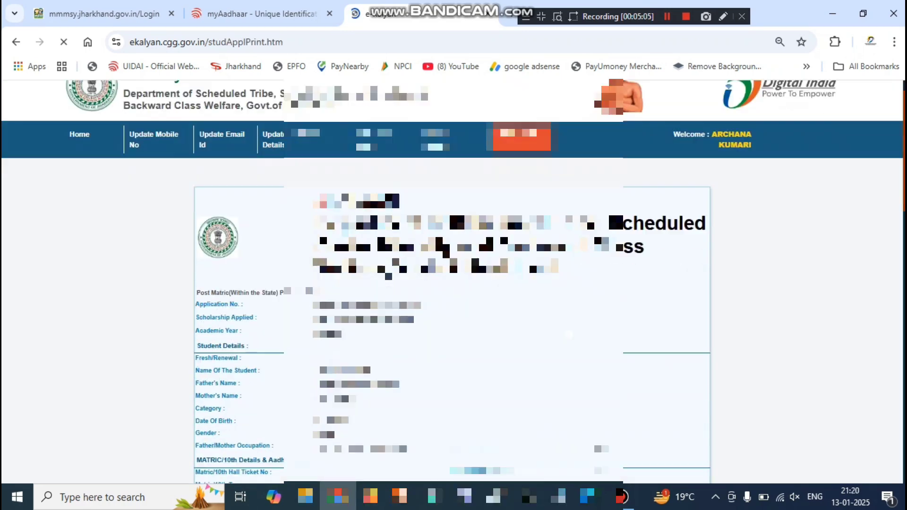
pyautogui.scroll(2, 530, 288)
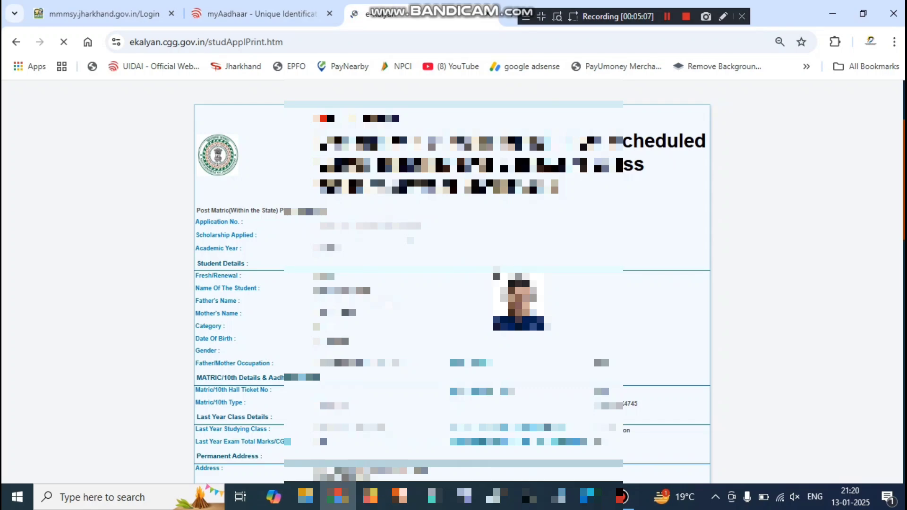
pyautogui.scroll(-7, 621, 338)
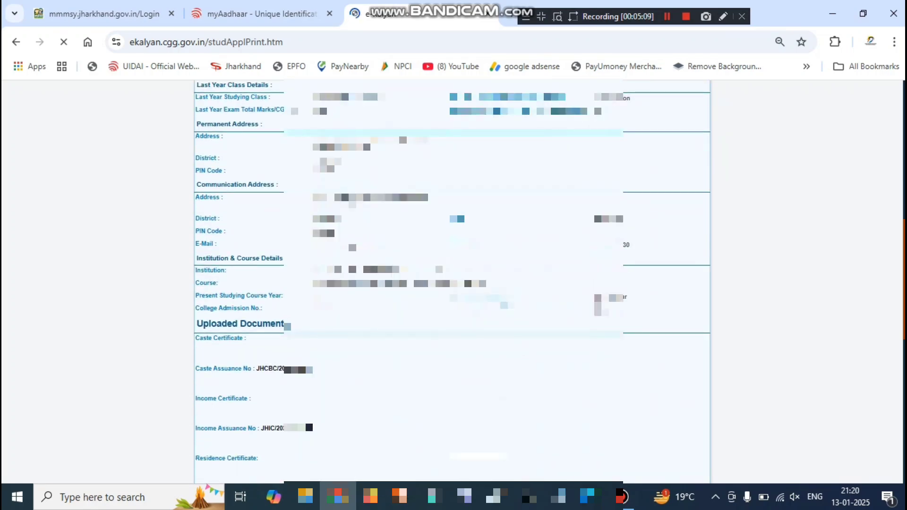
pyautogui.scroll(-6, 617, 329)
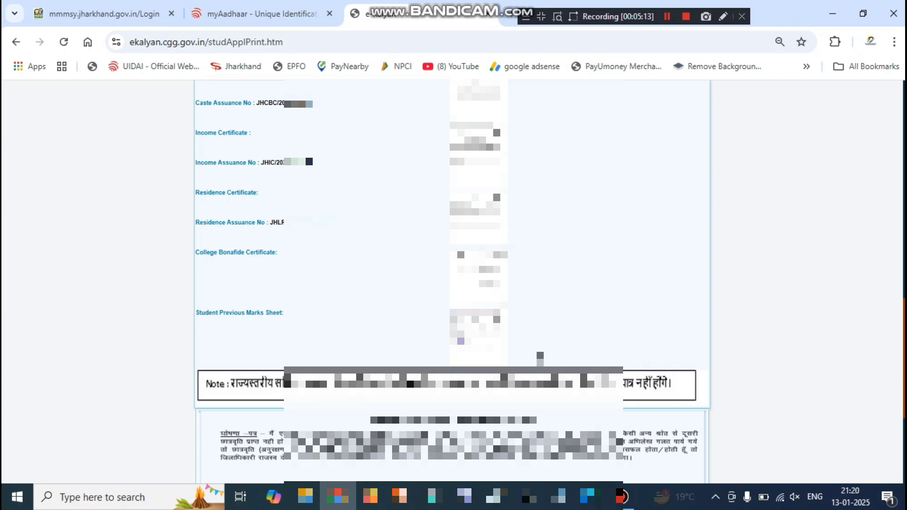
pyautogui.scroll(-4, 453, 283)
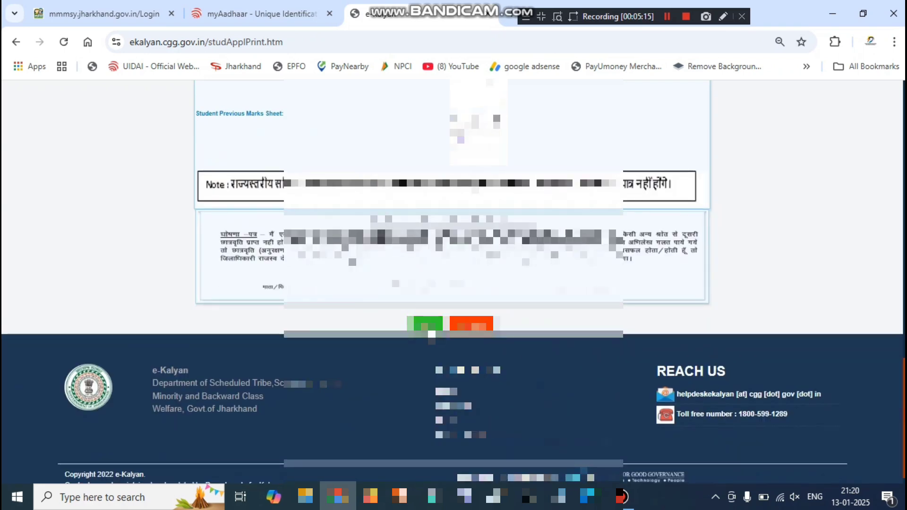
pyautogui.click(428, 326)
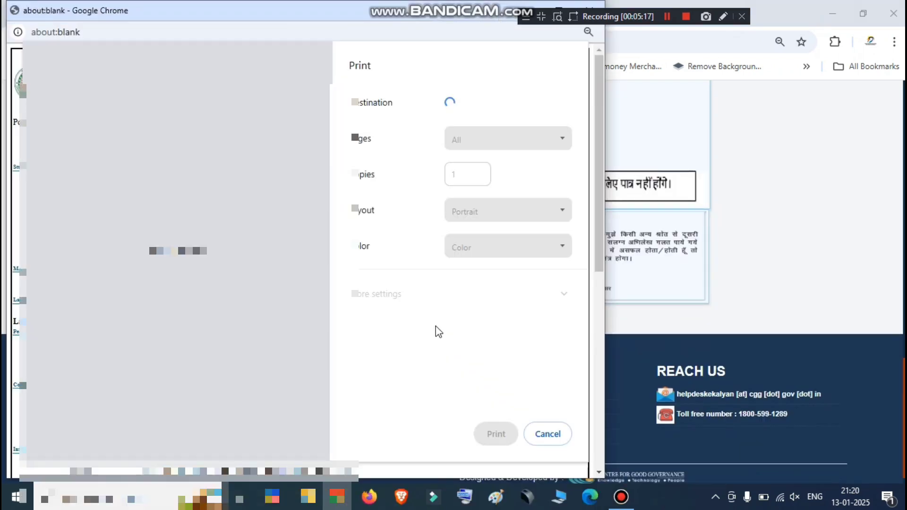